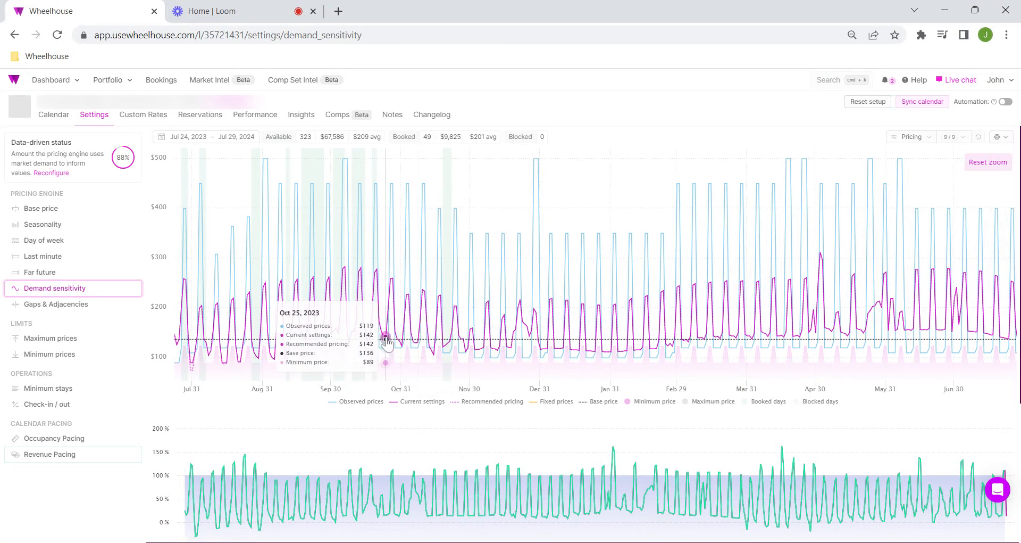
Step: Compare the listing's pricing chart with the daily demand adjustment chart and review the demand sensitivity options
{"action": "scroll", "coordinate": [394, 343], "scroll_direction": "down", "scroll_amount": 1}
{"action": "scroll", "coordinate": [391, 343], "scroll_direction": "up", "scroll_amount": 1}
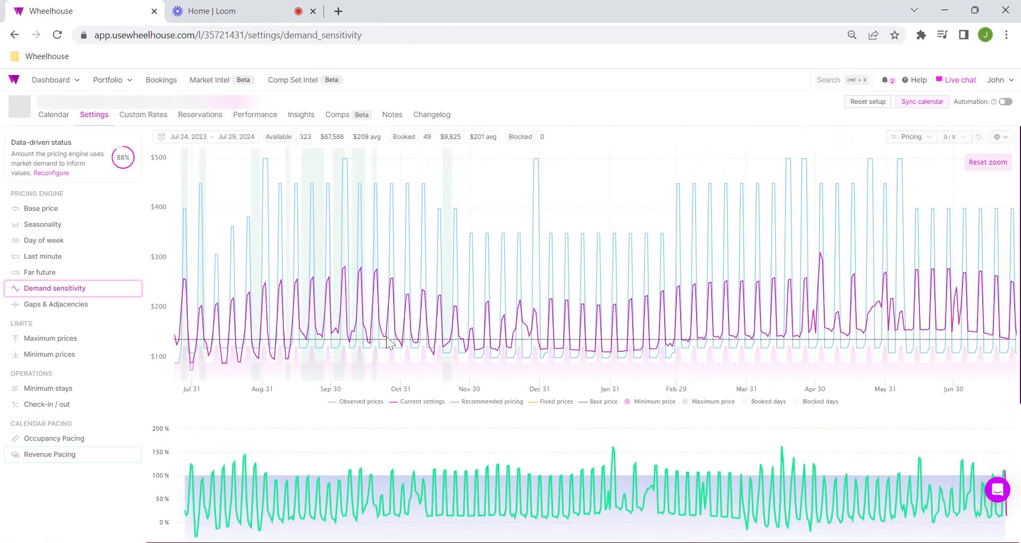
{"action": "scroll", "coordinate": [372, 342], "scroll_direction": "down", "scroll_amount": 2}
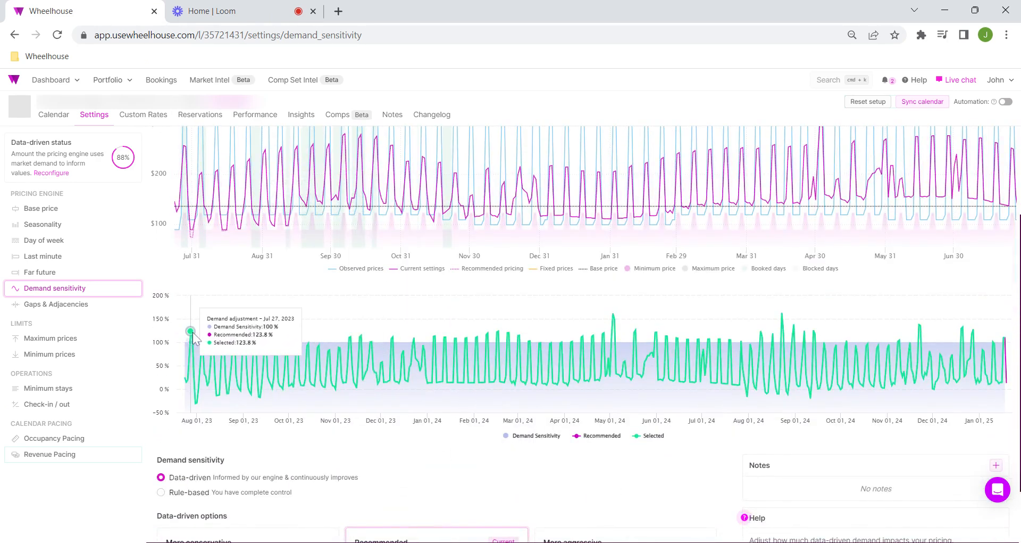
{"action": "scroll", "coordinate": [240, 351], "scroll_direction": "up", "scroll_amount": 2}
{"action": "scroll", "coordinate": [292, 372], "scroll_direction": "down", "scroll_amount": 1}
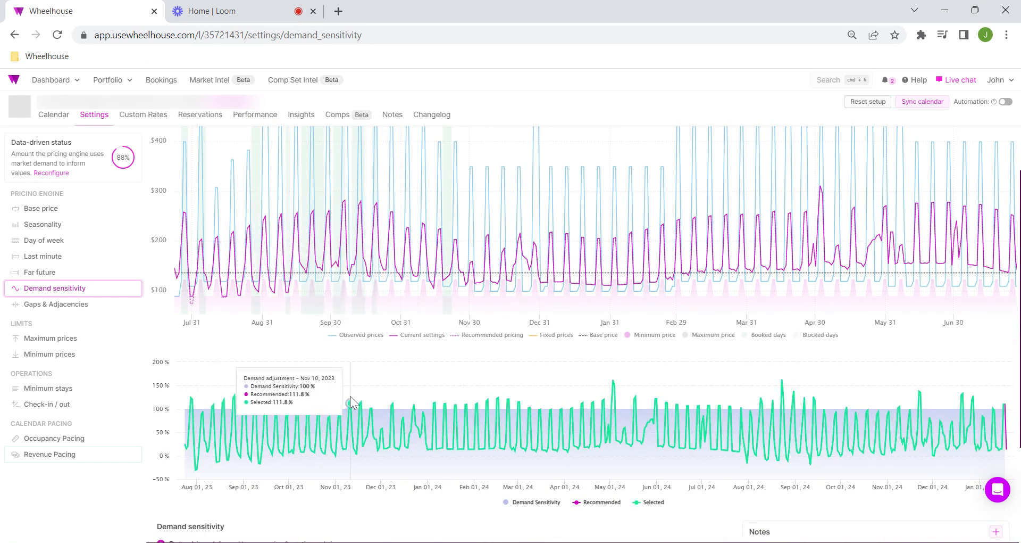
{"action": "scroll", "coordinate": [350, 399], "scroll_direction": "down", "scroll_amount": 1}
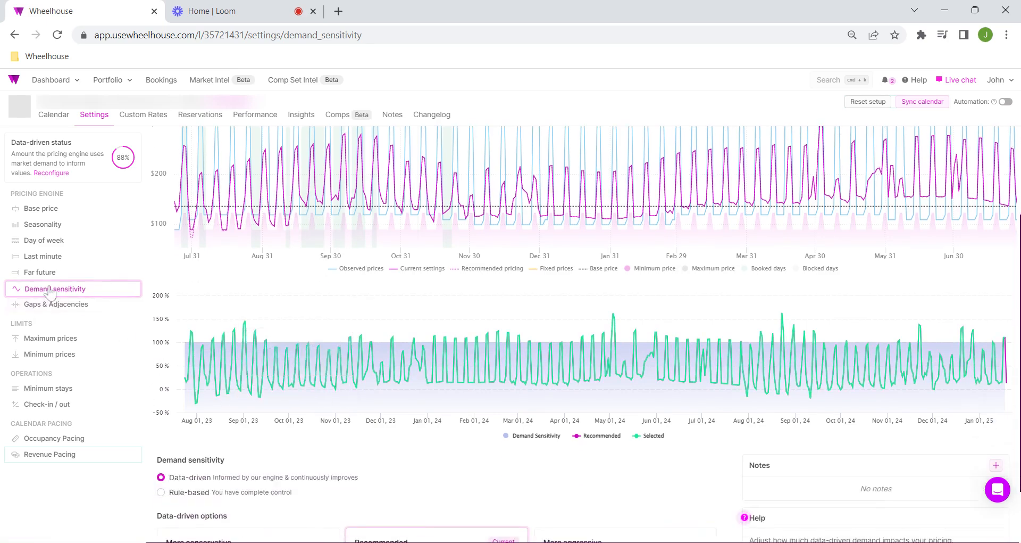
{"action": "scroll", "coordinate": [334, 366], "scroll_direction": "up", "scroll_amount": 2}
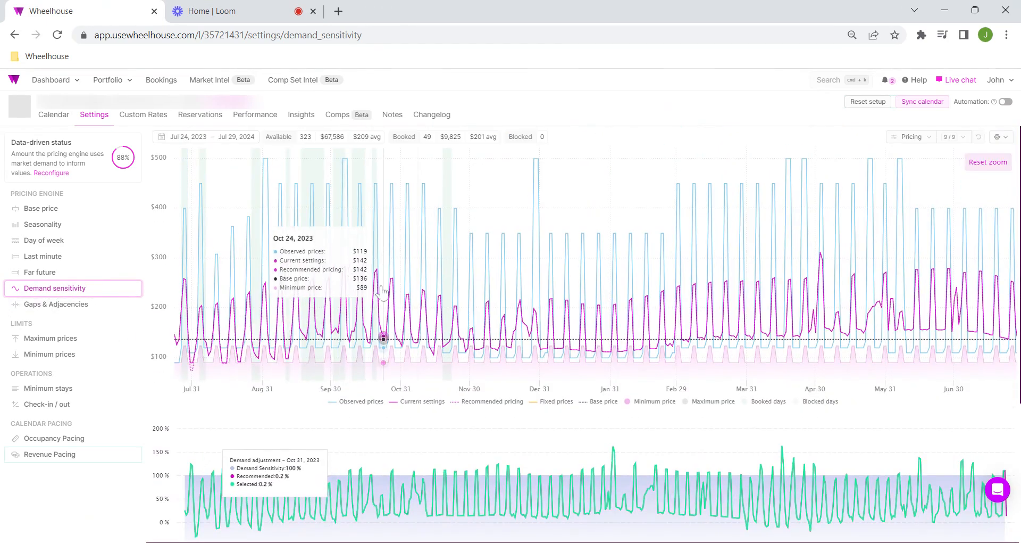
{"action": "scroll", "coordinate": [532, 298], "scroll_direction": "down", "scroll_amount": 3}
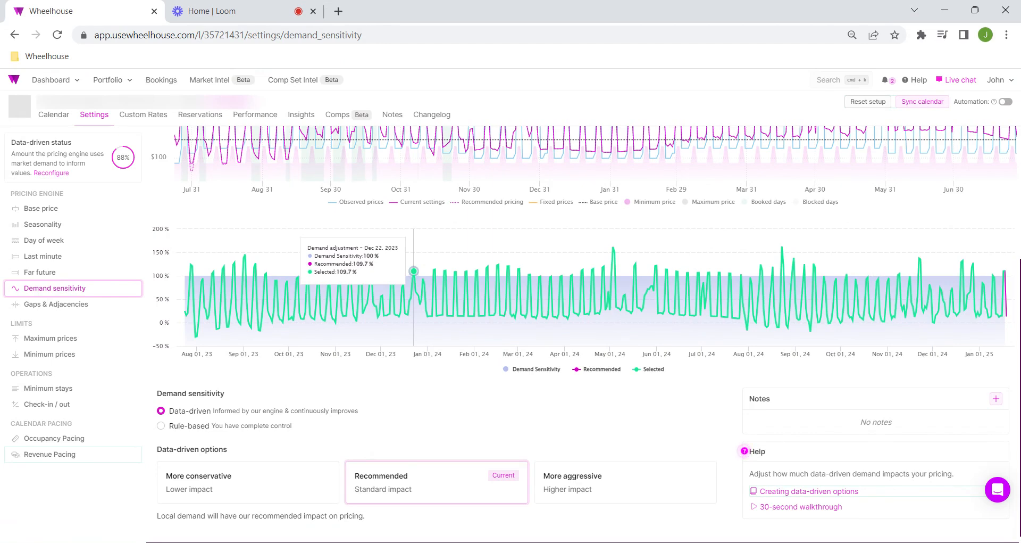
{"action": "scroll", "coordinate": [369, 313], "scroll_direction": "up", "scroll_amount": 4}
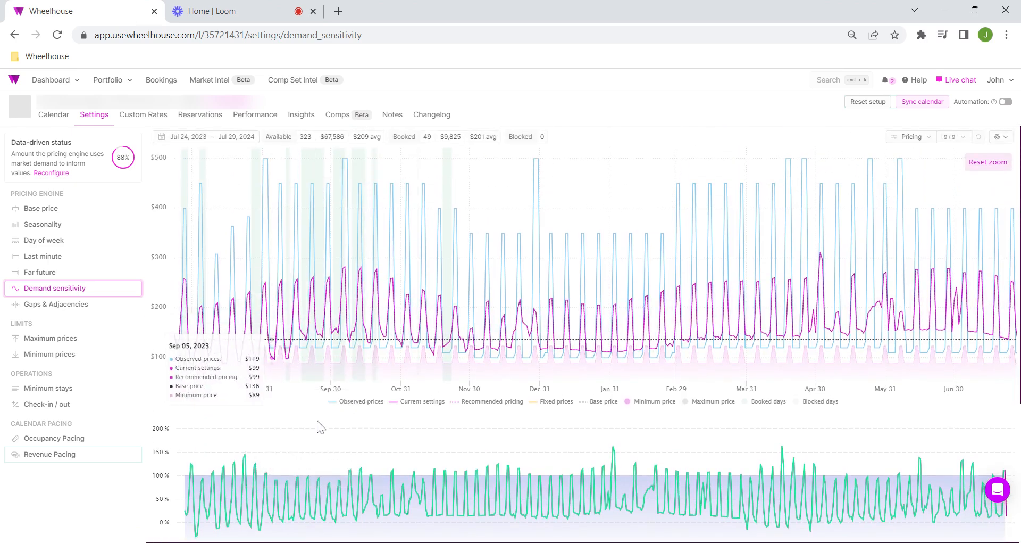
{"action": "scroll", "coordinate": [321, 425], "scroll_direction": "down", "scroll_amount": 4}
{"action": "scroll", "coordinate": [421, 372], "scroll_direction": "up", "scroll_amount": 3}
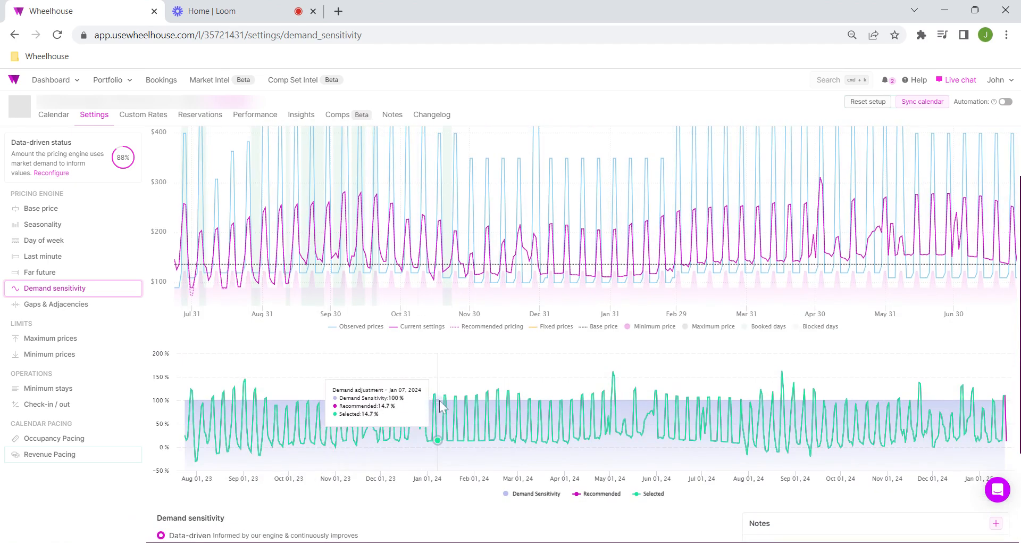
{"action": "scroll", "coordinate": [436, 434], "scroll_direction": "up", "scroll_amount": 2}
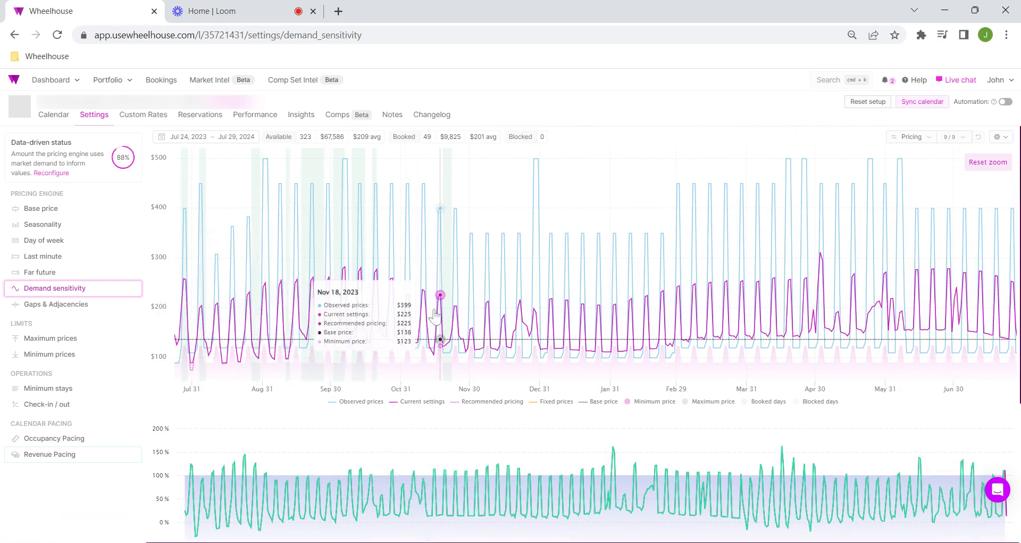
Step: In the base price settings, try the More aggressive $150 option, followed by the More conservative $122 option
{"action": "left_click", "coordinate": [91, 215]}
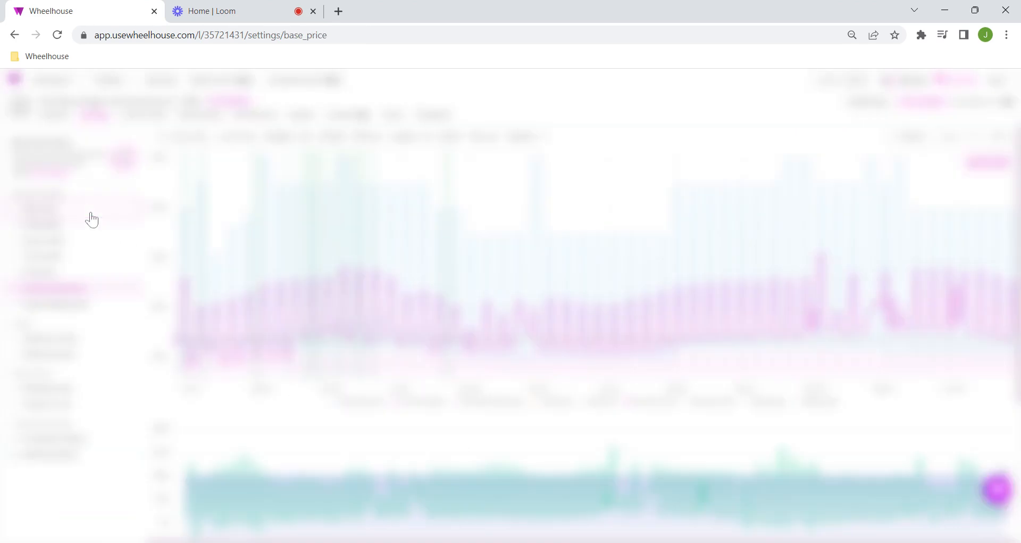
{"action": "scroll", "coordinate": [438, 369], "scroll_direction": "down", "scroll_amount": 2}
{"action": "left_click", "coordinate": [584, 461]}
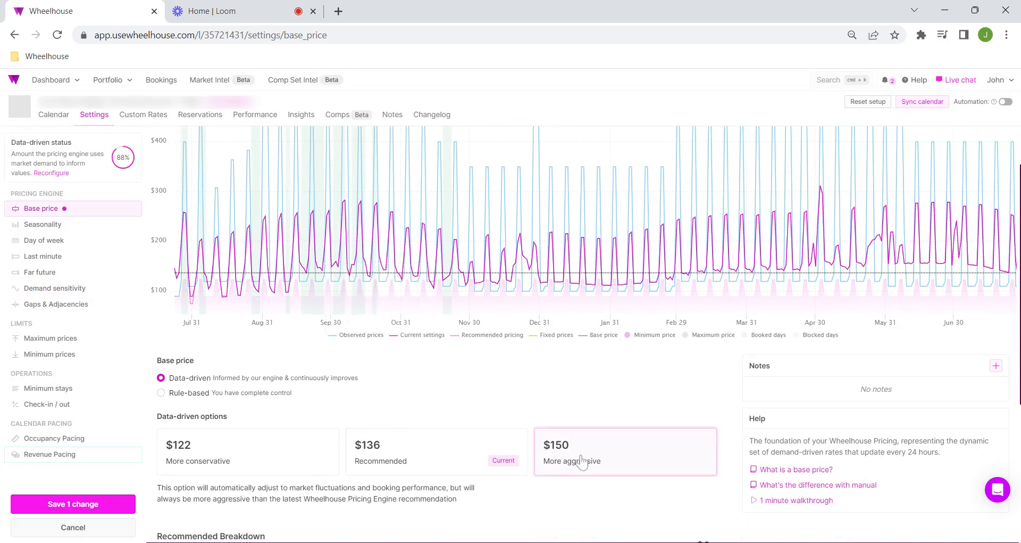
{"action": "left_click", "coordinate": [281, 465]}
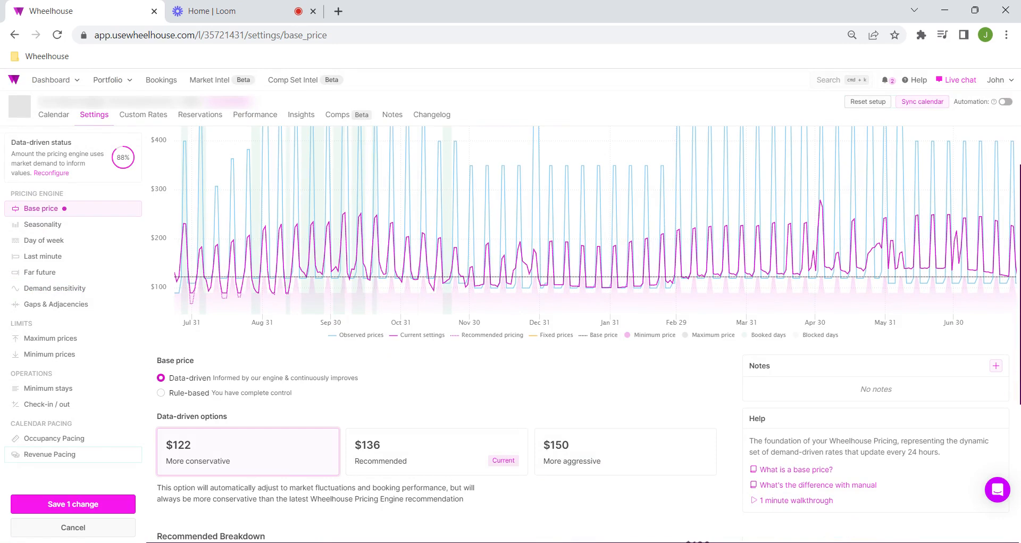
Step: Try rule-based seasonality with January's monthly impact at 0, and discard all pending setting changes
{"action": "left_click", "coordinate": [86, 227]}
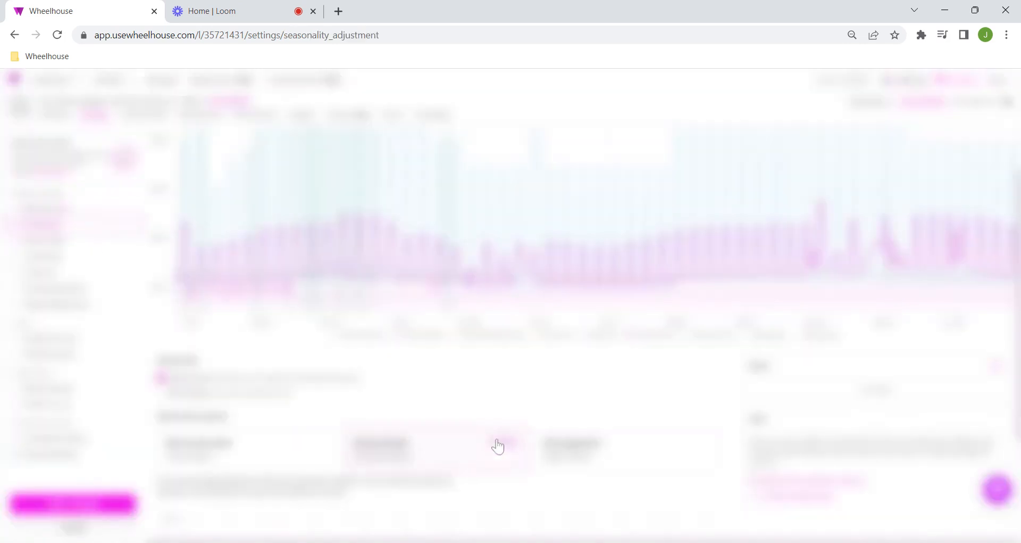
{"action": "left_click", "coordinate": [161, 392]}
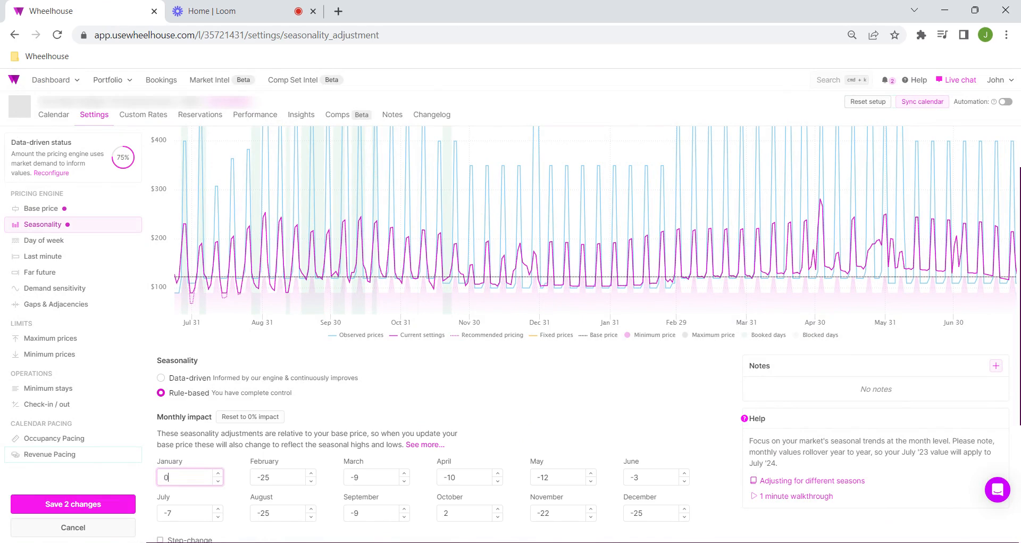
{"action": "left_click", "coordinate": [494, 411]}
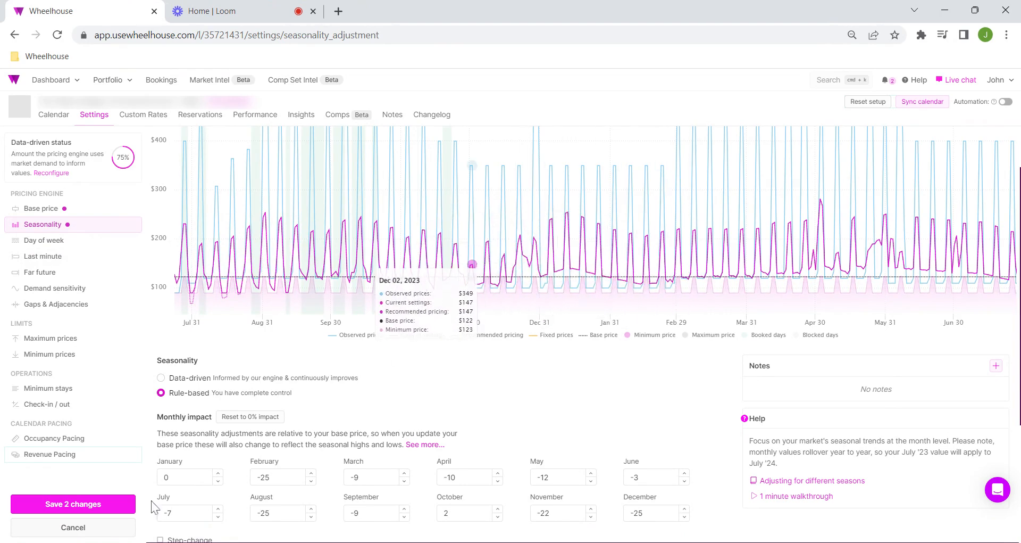
{"action": "left_click", "coordinate": [67, 533]}
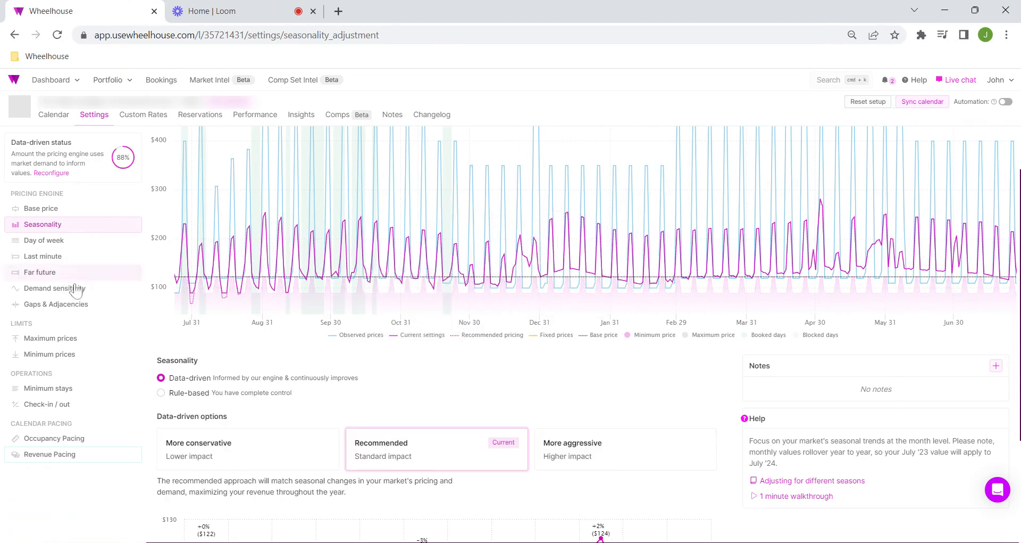
Step: Select the More aggressive data-driven option for demand sensitivity and review its effect on the pricing chart
{"action": "left_click", "coordinate": [91, 291]}
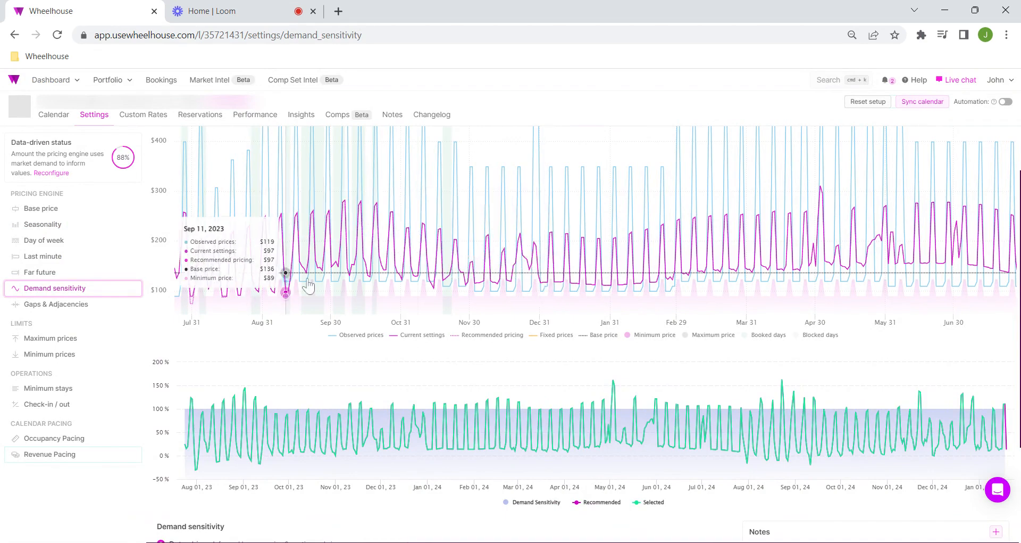
{"action": "scroll", "coordinate": [542, 376], "scroll_direction": "down", "scroll_amount": 4}
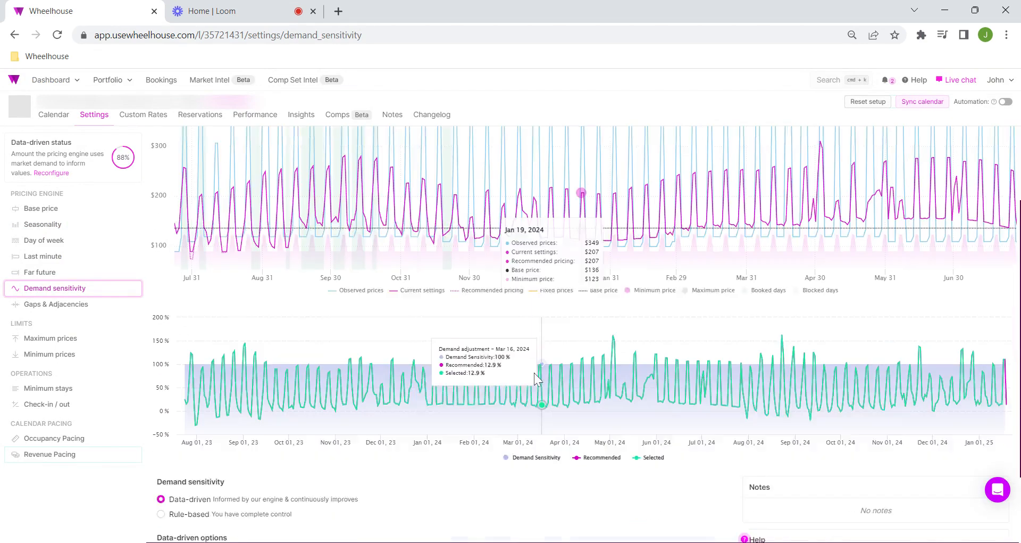
{"action": "scroll", "coordinate": [410, 447], "scroll_direction": "up", "scroll_amount": 1}
{"action": "scroll", "coordinate": [510, 440], "scroll_direction": "down", "scroll_amount": 1}
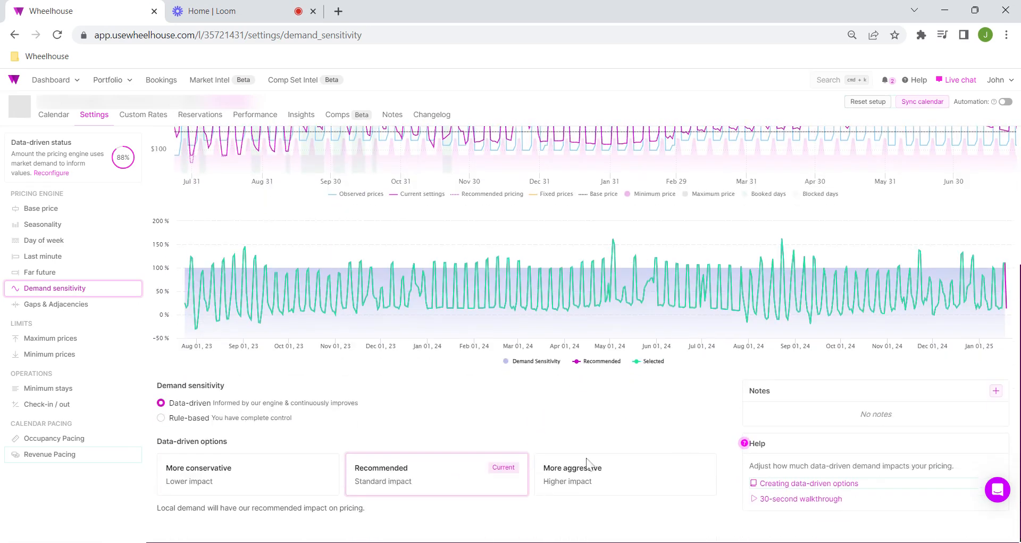
{"action": "scroll", "coordinate": [616, 478], "scroll_direction": "up", "scroll_amount": 3}
{"action": "scroll", "coordinate": [624, 484], "scroll_direction": "down", "scroll_amount": 3}
{"action": "left_click", "coordinate": [612, 472]}
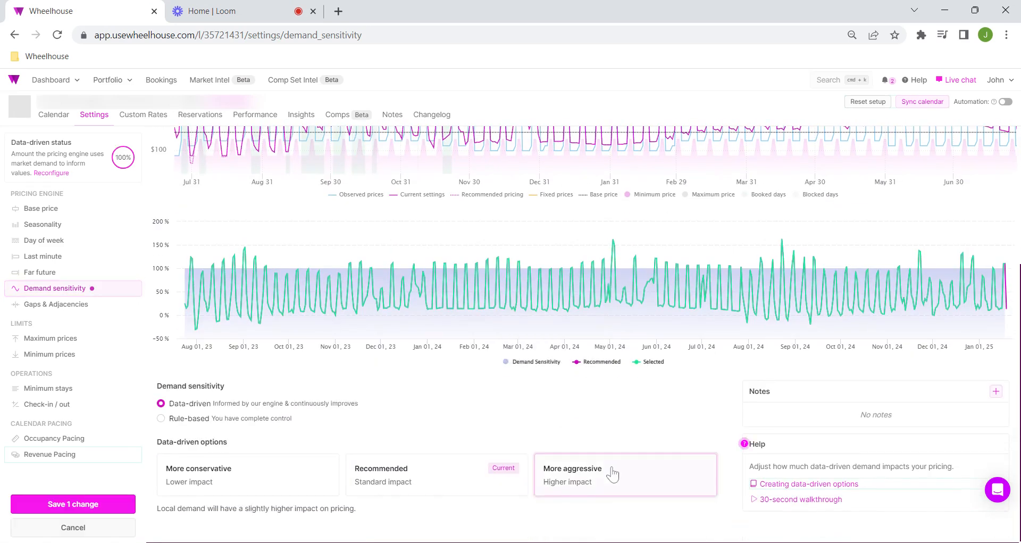
{"action": "scroll", "coordinate": [606, 468], "scroll_direction": "up", "scroll_amount": 4}
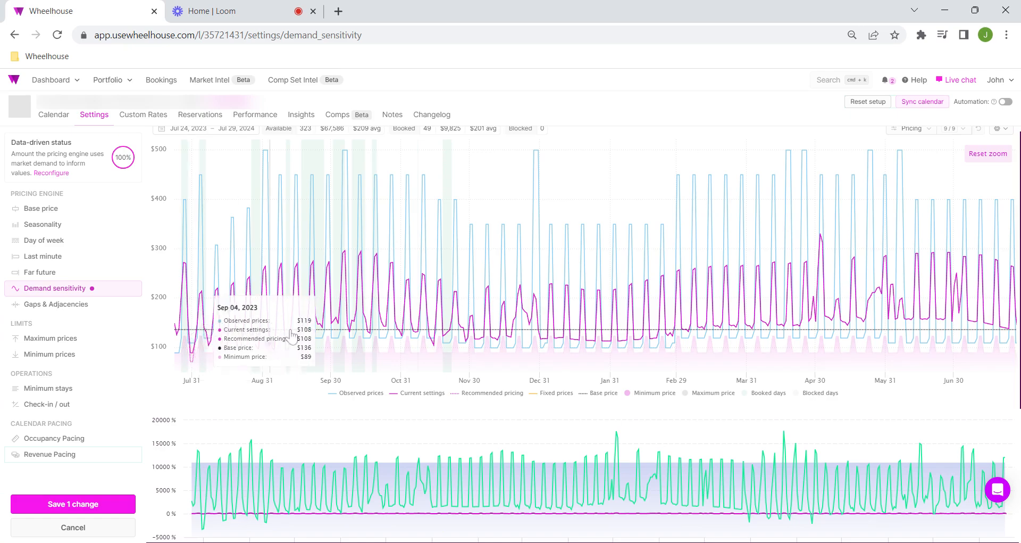
{"action": "scroll", "coordinate": [468, 336], "scroll_direction": "down", "scroll_amount": 3}
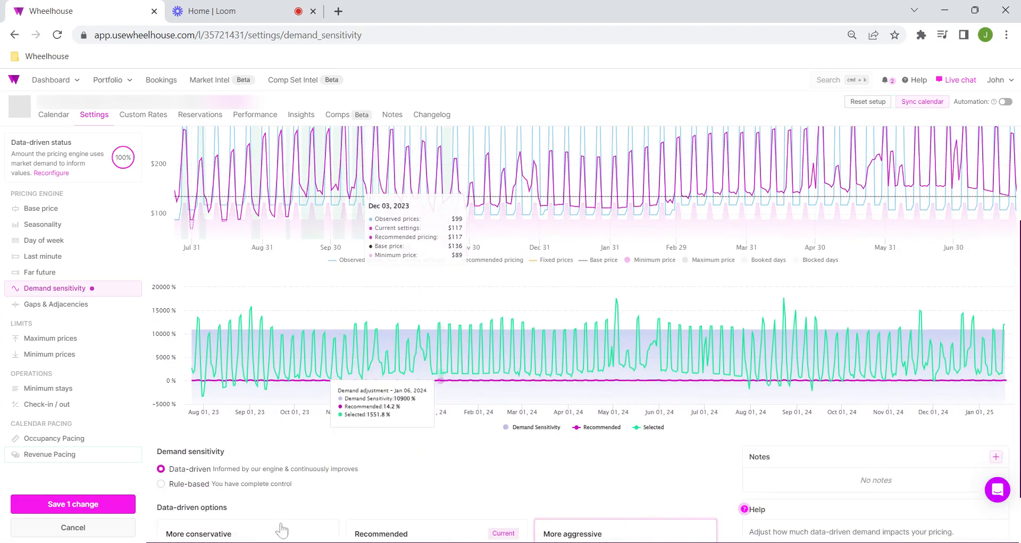
Step: Switch demand sensitivity to the More conservative data-driven option and check its effect on the charts
{"action": "scroll", "coordinate": [259, 510], "scroll_direction": "down", "scroll_amount": 1}
{"action": "left_click", "coordinate": [244, 483]}
{"action": "scroll", "coordinate": [320, 426], "scroll_direction": "up", "scroll_amount": 4}
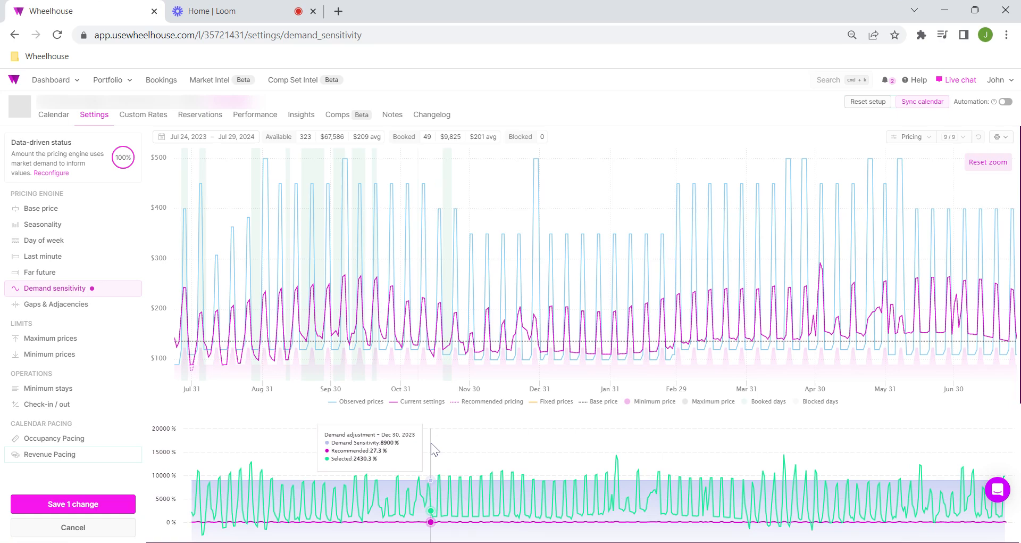
{"action": "scroll", "coordinate": [306, 366], "scroll_direction": "down", "scroll_amount": 4}
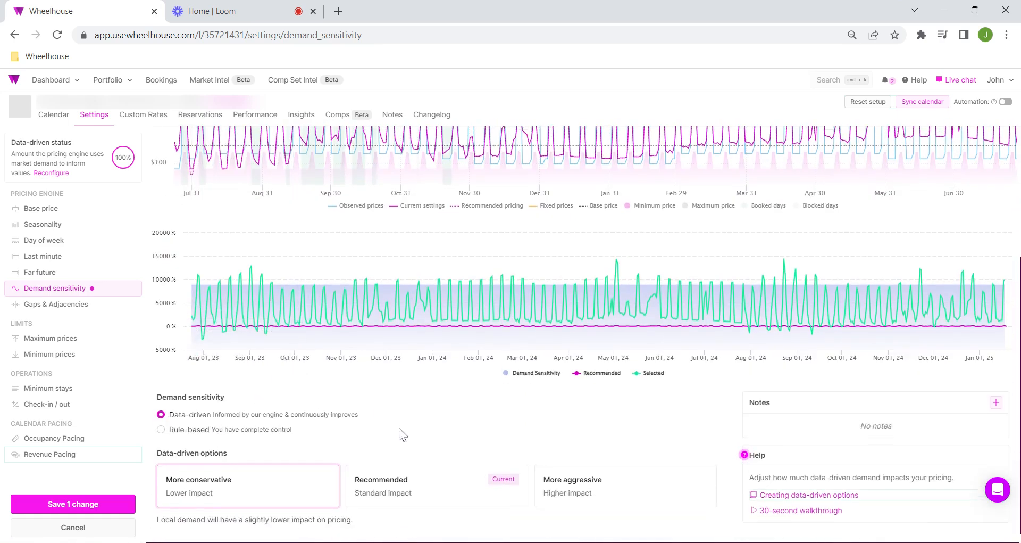
Step: Add the Last year bookings series to the pricing chart
{"action": "scroll", "coordinate": [401, 433], "scroll_direction": "up", "scroll_amount": 4}
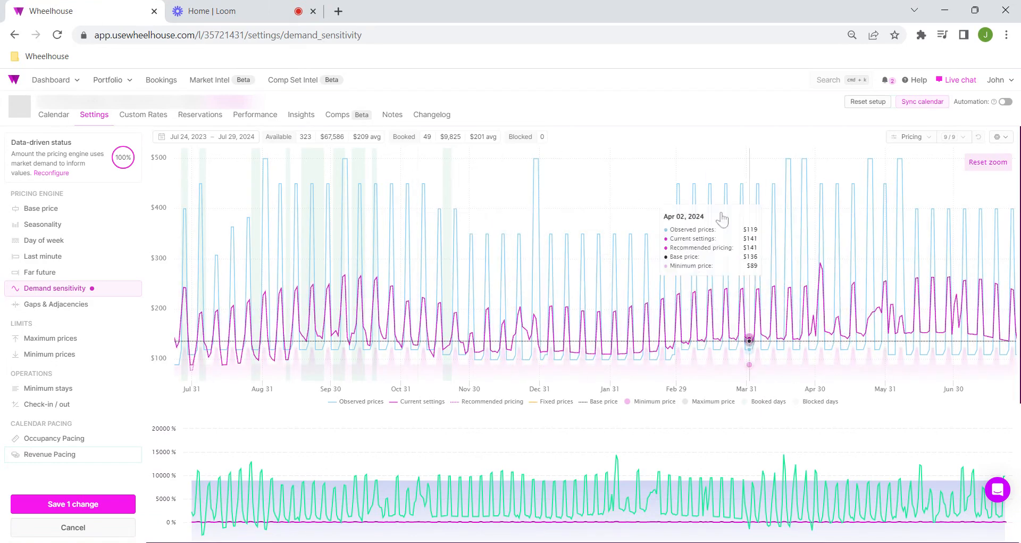
{"action": "left_click", "coordinate": [952, 137]}
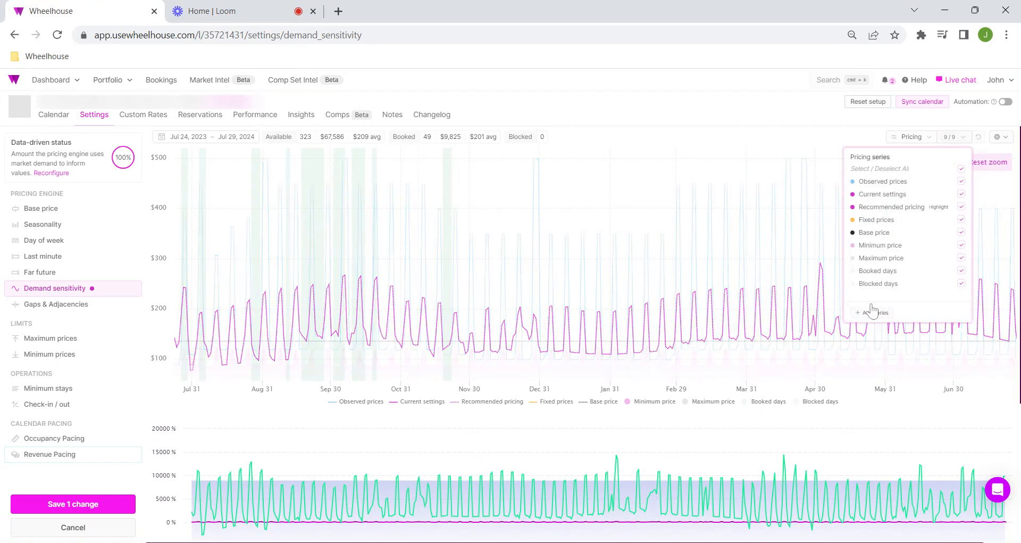
{"action": "left_click", "coordinate": [833, 320]}
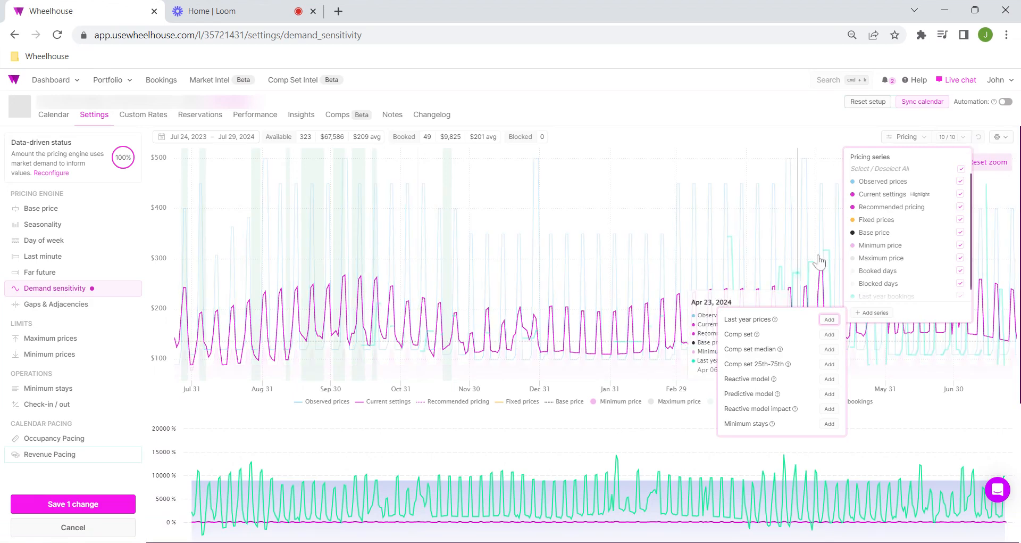
{"action": "left_click", "coordinate": [802, 276]}
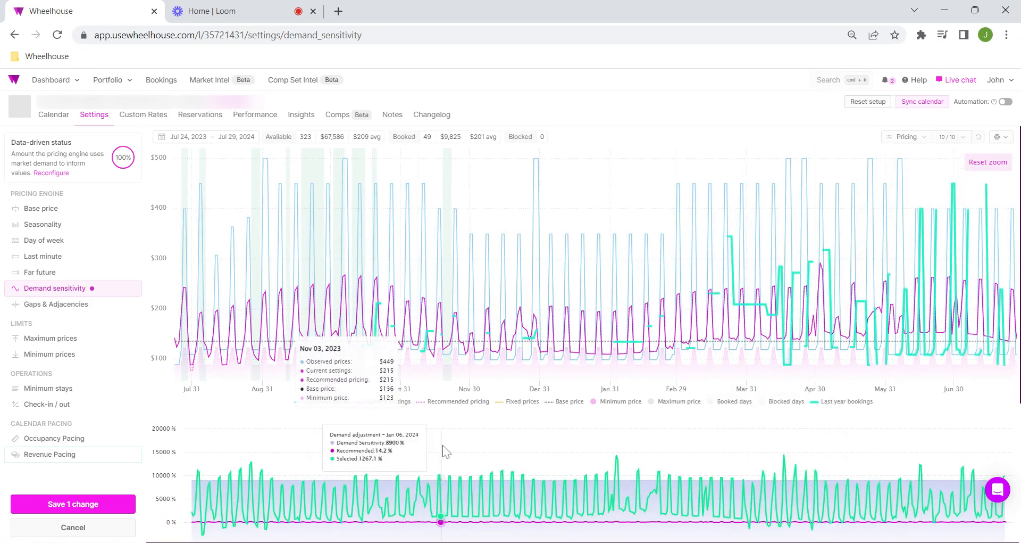
Step: Hide the Current settings, Observed prices, Booked days and Blocked days series in the pricing chart
{"action": "left_click", "coordinate": [386, 401]}
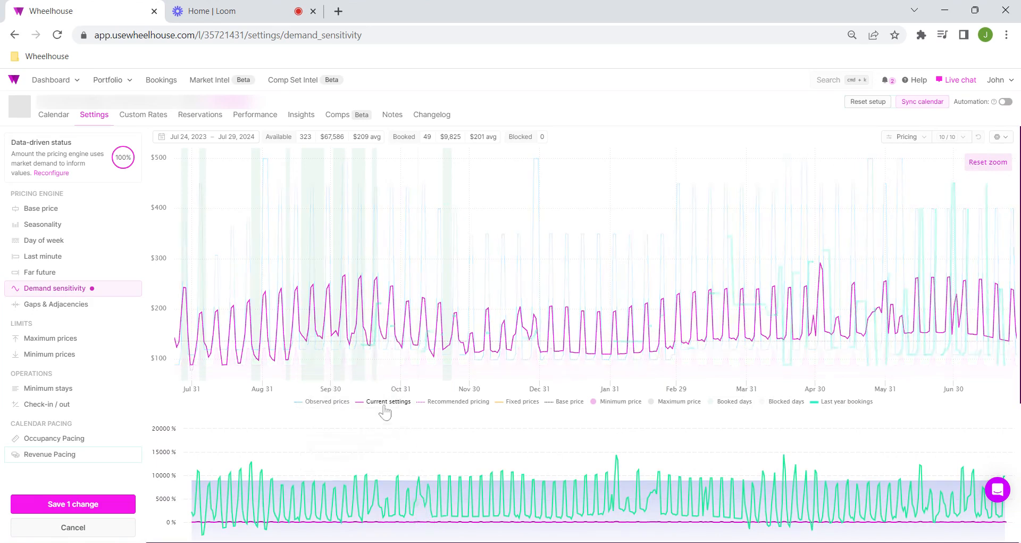
{"action": "left_click", "coordinate": [327, 401]}
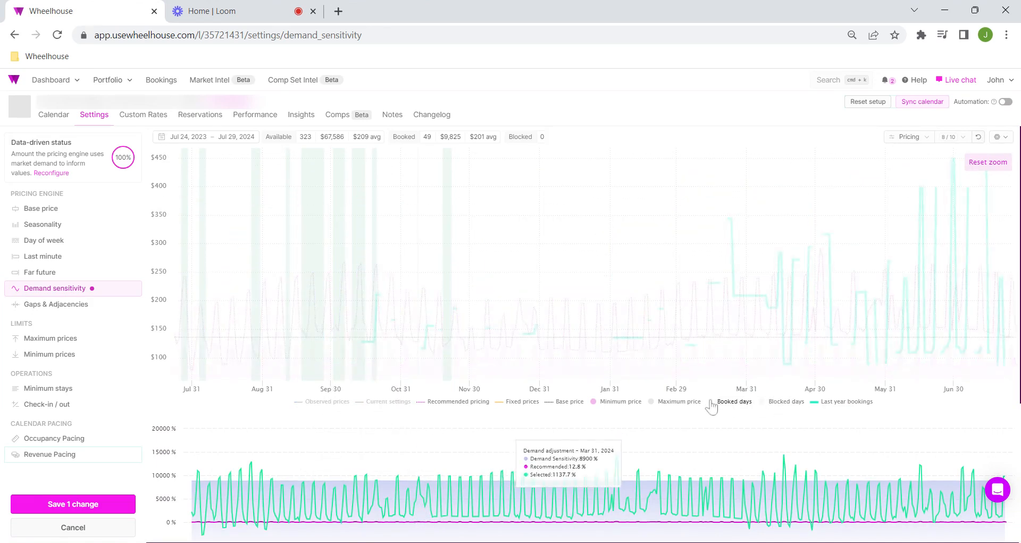
{"action": "left_click", "coordinate": [787, 403]}
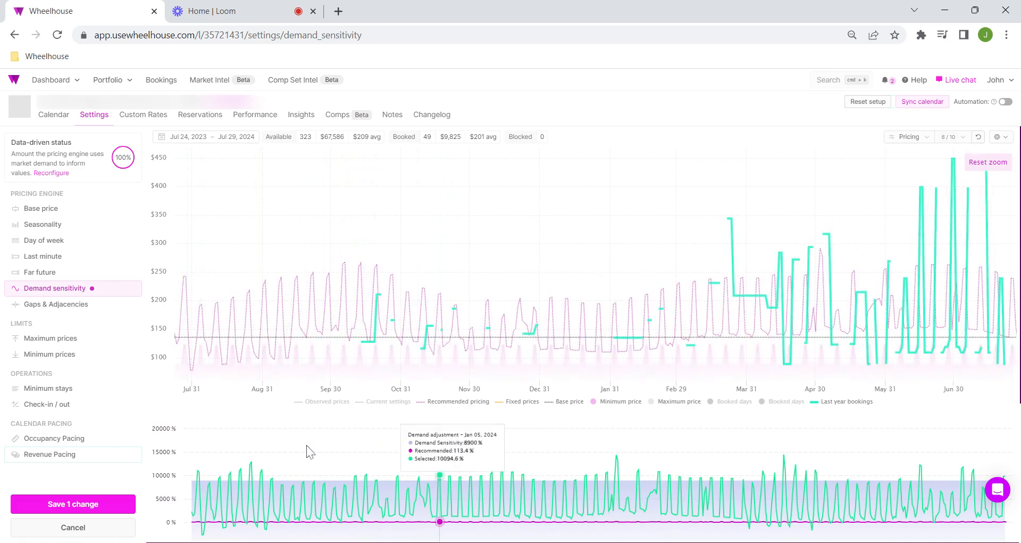
Step: Show the Current settings and Observed prices series again and hide Last year bookings in the pricing chart
{"action": "left_click", "coordinate": [387, 402]}
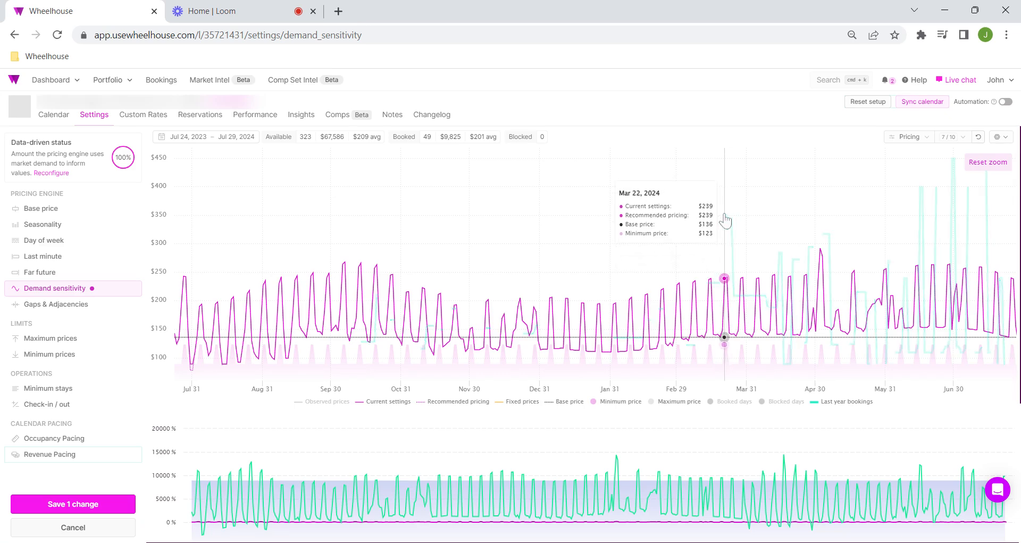
{"action": "left_click", "coordinate": [314, 402]}
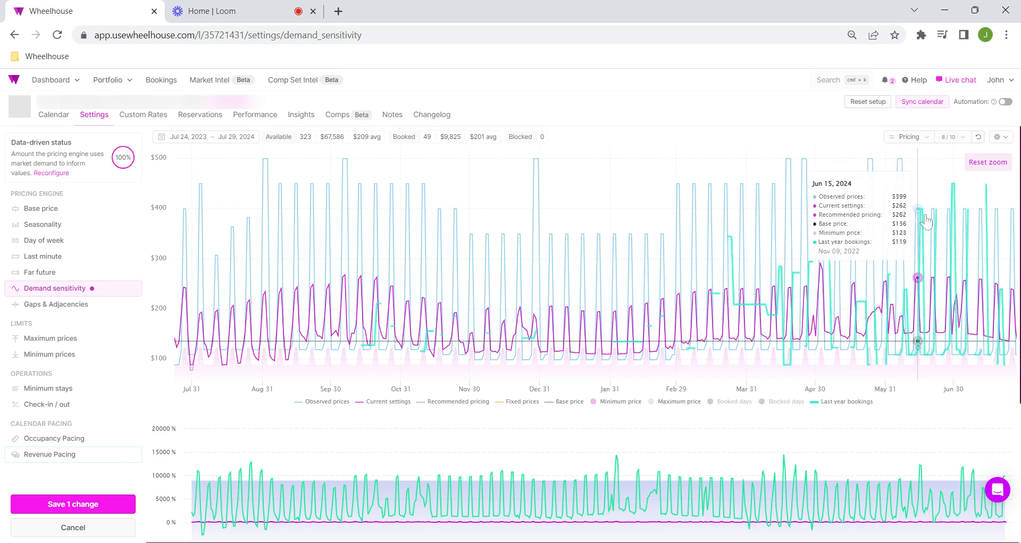
{"action": "left_click", "coordinate": [846, 402]}
{"action": "left_click", "coordinate": [843, 402]}
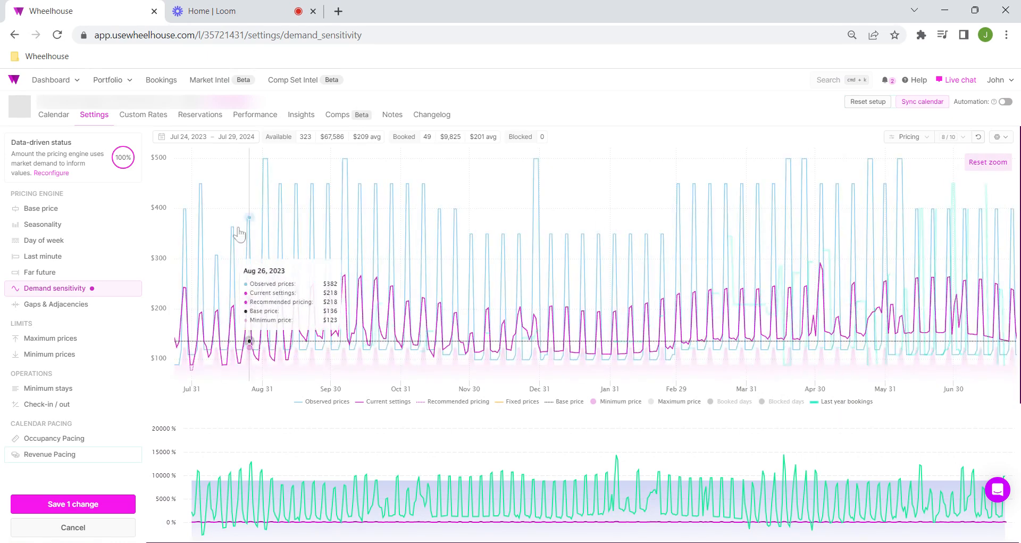
{"action": "left_click", "coordinate": [858, 407]}
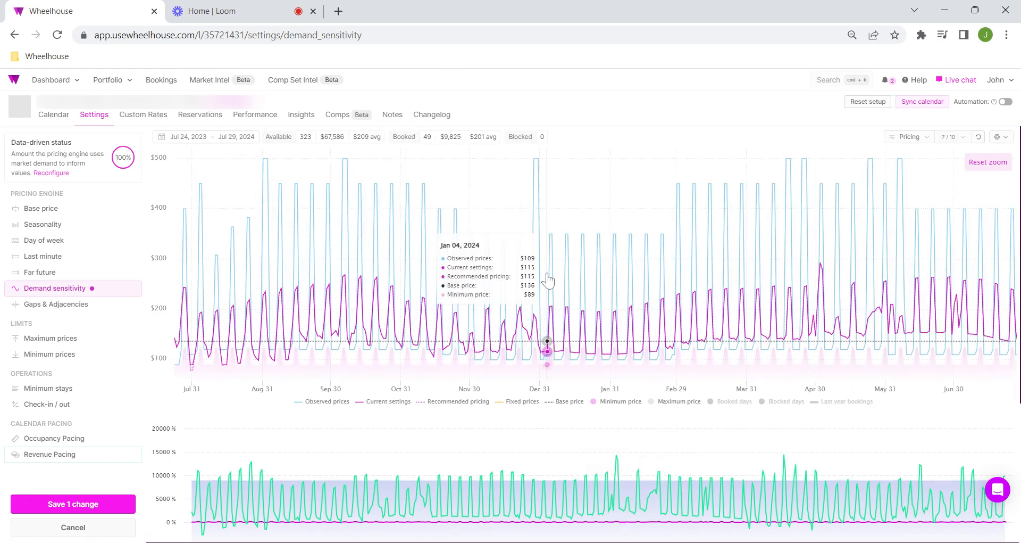
Step: Set demand sensitivity back to the Recommended data-driven option
{"action": "scroll", "coordinate": [372, 287], "scroll_direction": "down", "scroll_amount": 3}
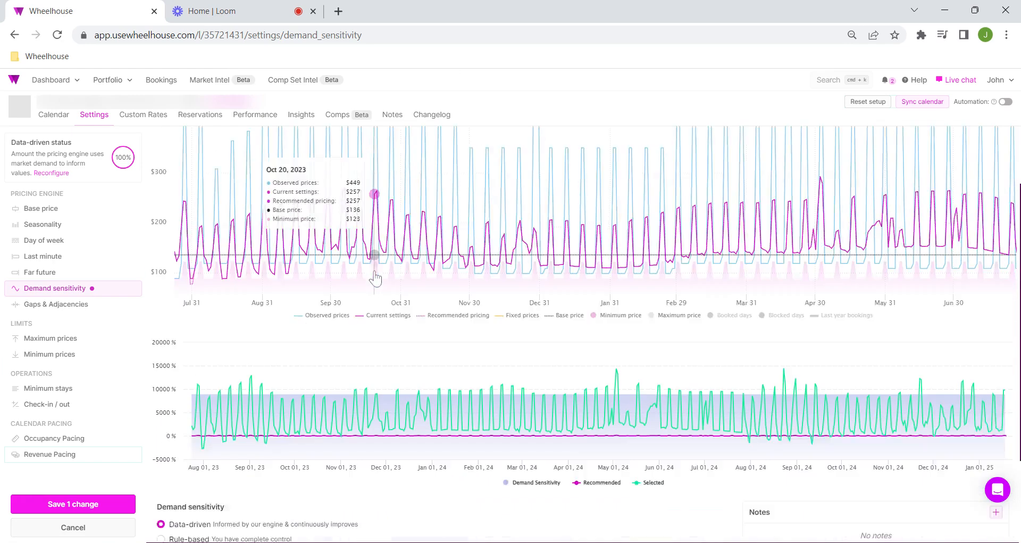
{"action": "scroll", "coordinate": [387, 251], "scroll_direction": "down", "scroll_amount": 1}
{"action": "scroll", "coordinate": [389, 253], "scroll_direction": "up", "scroll_amount": 4}
{"action": "scroll", "coordinate": [400, 275], "scroll_direction": "down", "scroll_amount": 4}
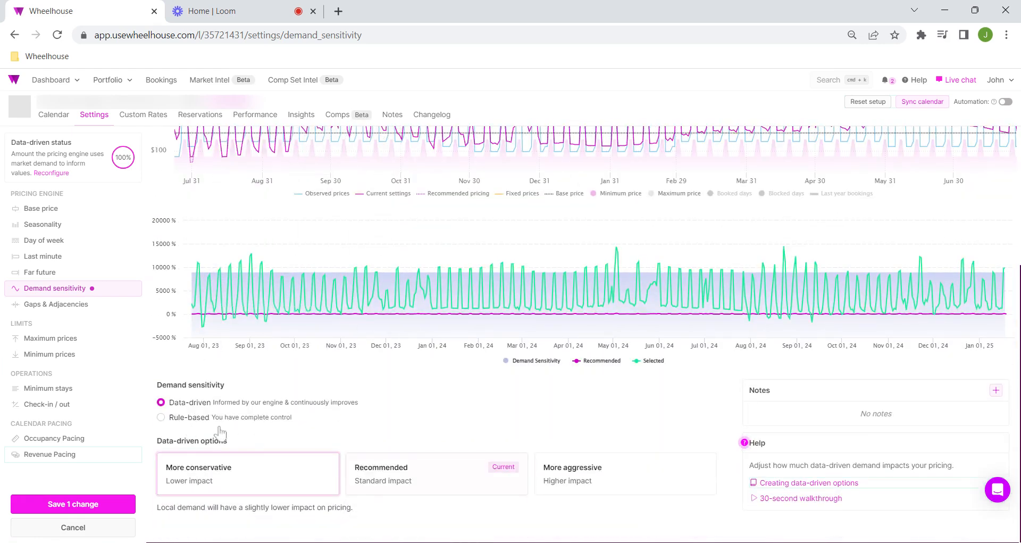
{"action": "left_click", "coordinate": [402, 480]}
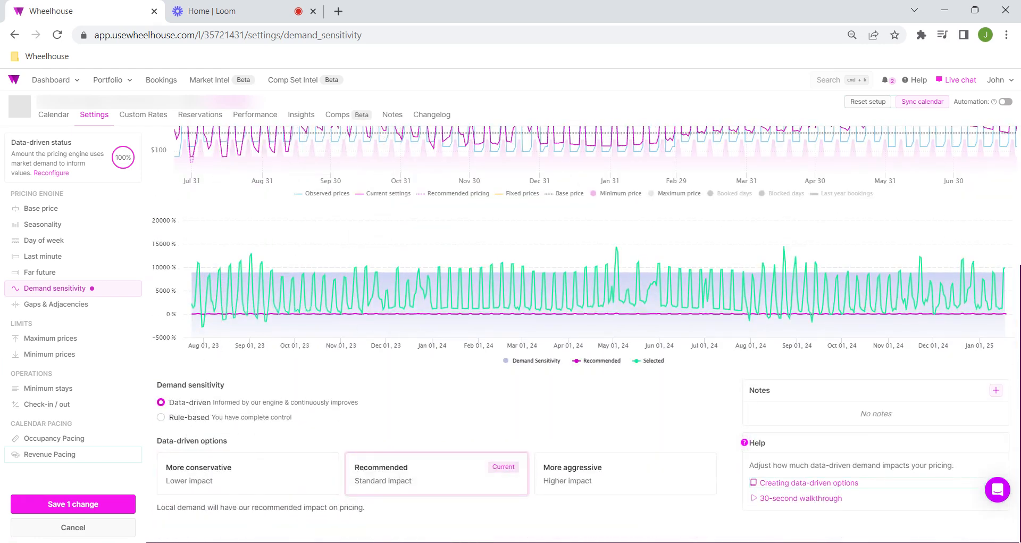
Step: Switch demand sensitivity to Rule-based and review the available rule types and the effect on the charts
{"action": "left_click", "coordinate": [188, 417]}
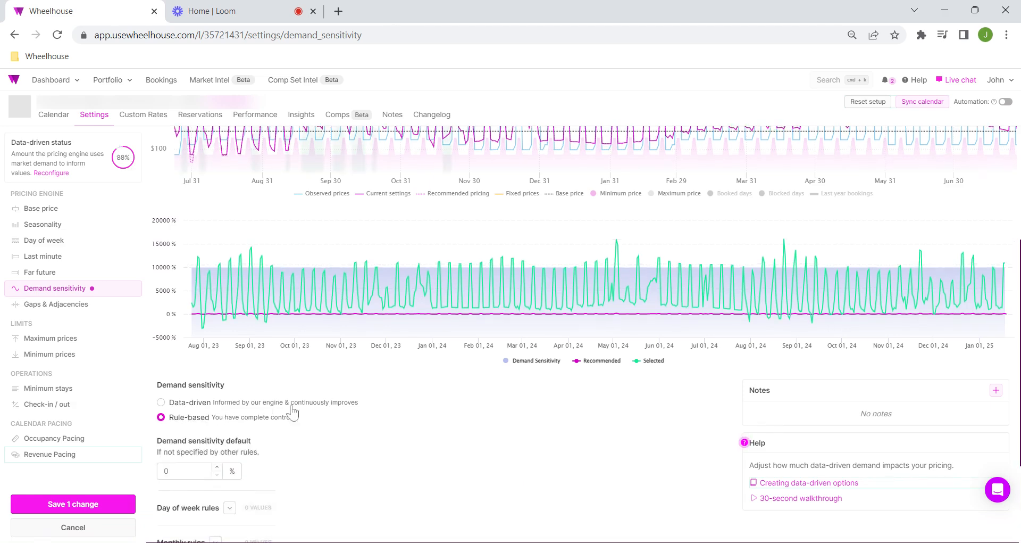
{"action": "scroll", "coordinate": [317, 421], "scroll_direction": "down", "scroll_amount": 3}
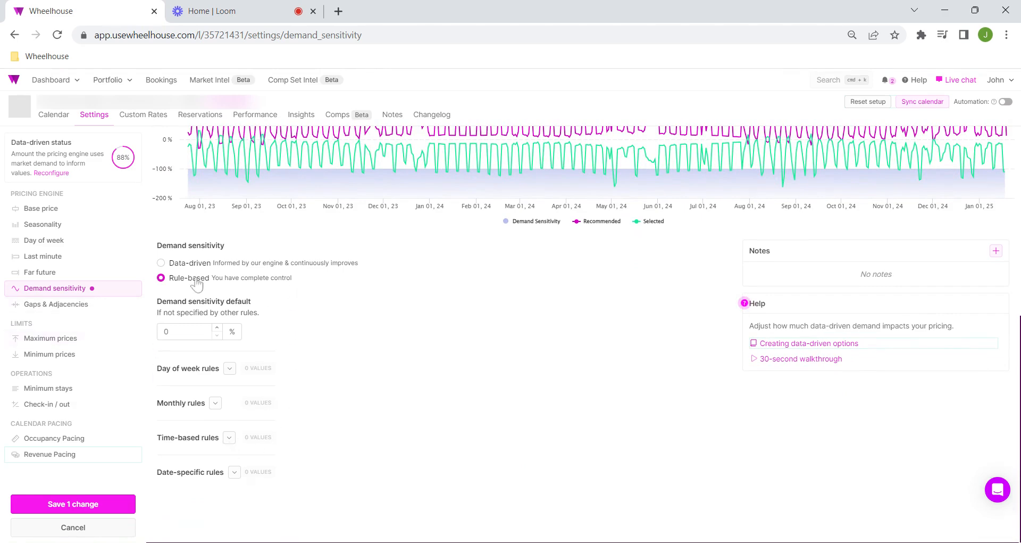
{"action": "scroll", "coordinate": [321, 415], "scroll_direction": "up", "scroll_amount": 4}
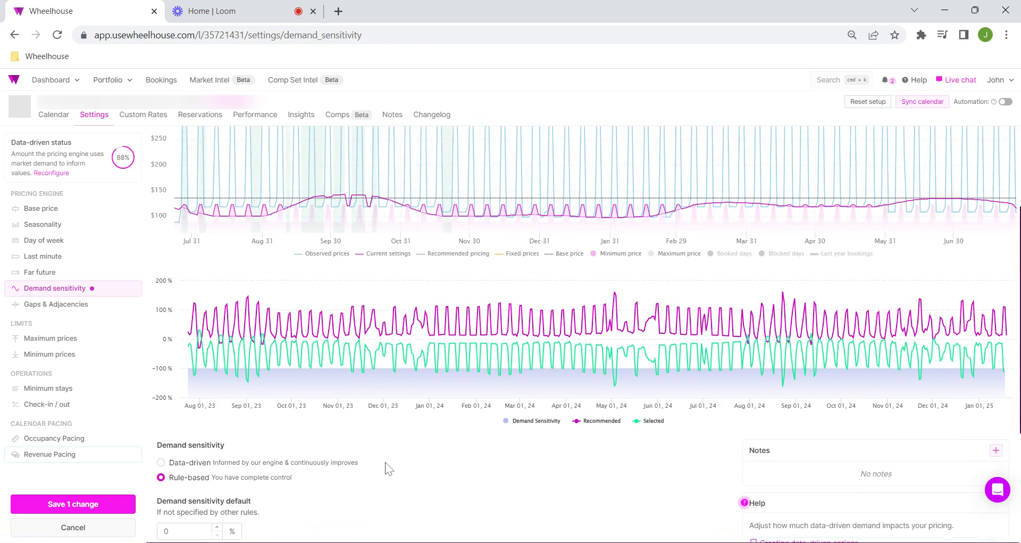
Step: Set the rule-based demand sensitivity default to 100% and check its effect on the pricing and demand charts
{"action": "scroll", "coordinate": [389, 468], "scroll_direction": "down", "scroll_amount": 3}
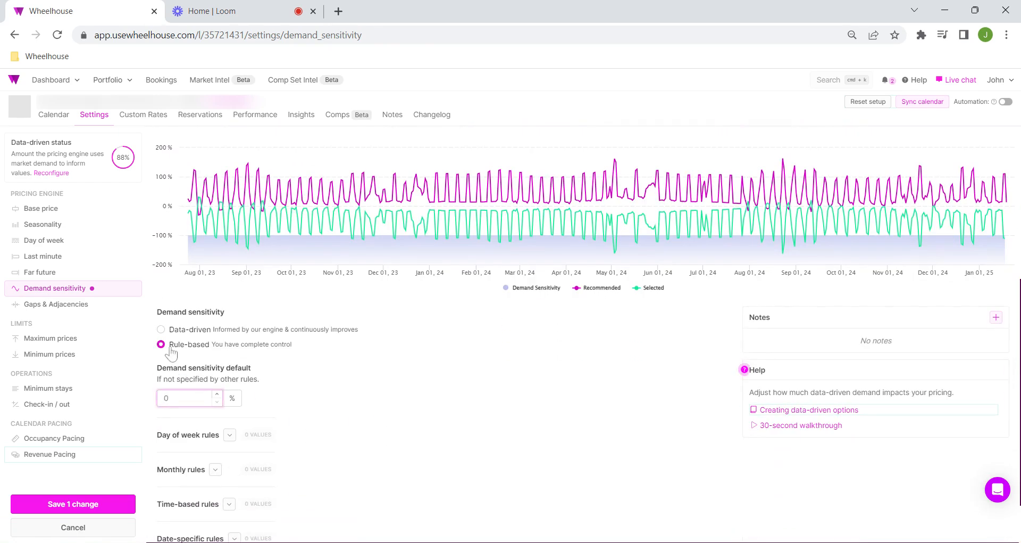
{"action": "left_click_drag", "start_coordinate": [190, 372], "coordinate": [261, 376]}
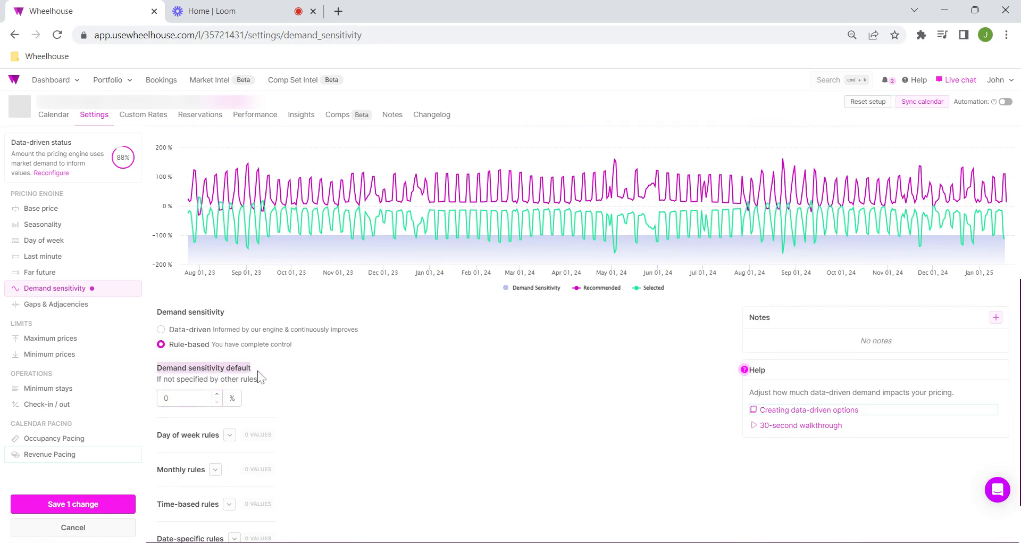
{"action": "left_click", "coordinate": [208, 395]}
{"action": "scroll", "coordinate": [372, 372], "scroll_direction": "up", "scroll_amount": 5}
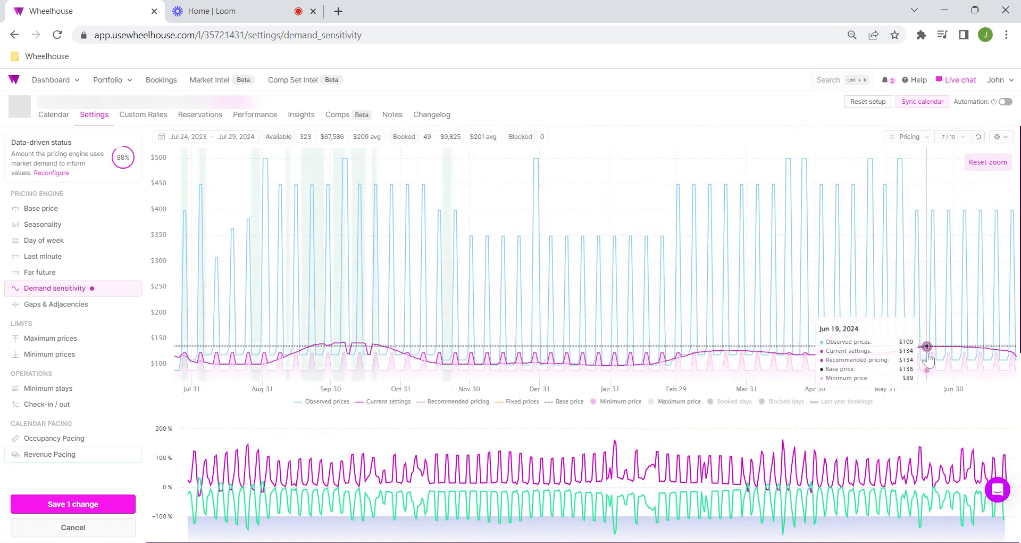
{"action": "scroll", "coordinate": [246, 347], "scroll_direction": "down", "scroll_amount": 4}
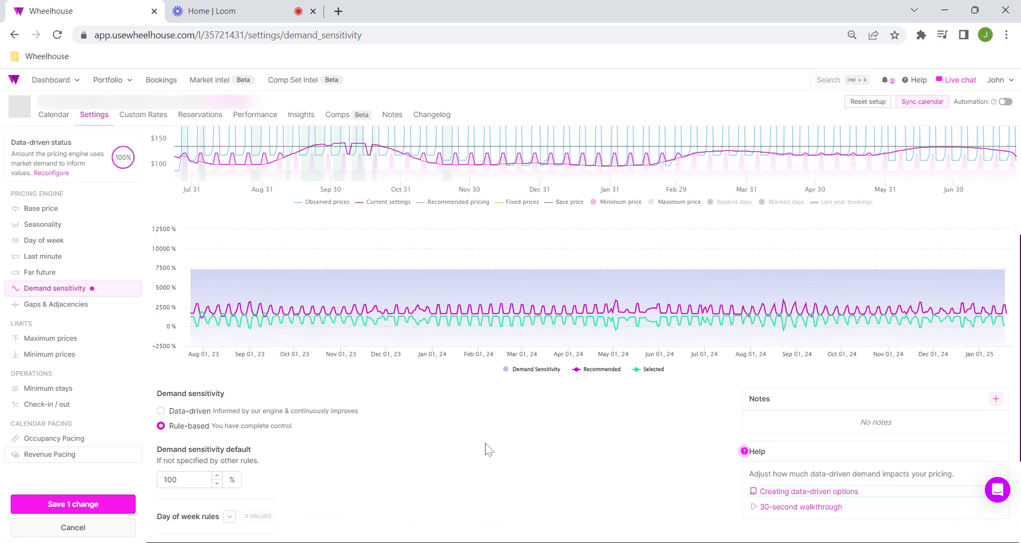
{"action": "scroll", "coordinate": [488, 450], "scroll_direction": "up", "scroll_amount": 3}
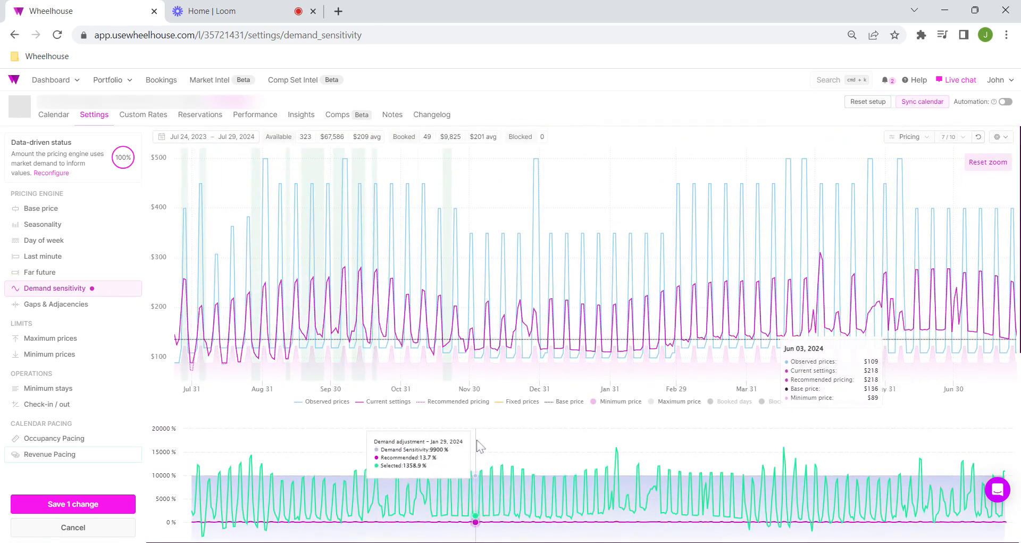
Step: Add a monthly demand sensitivity rule covering March, April and October
{"action": "scroll", "coordinate": [411, 416], "scroll_direction": "down", "scroll_amount": 6}
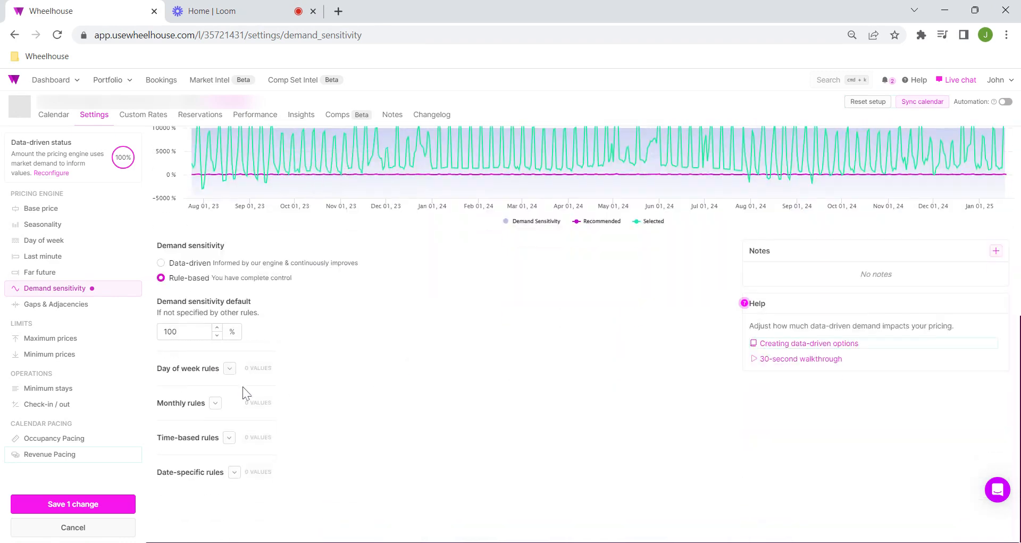
{"action": "left_click", "coordinate": [216, 405]}
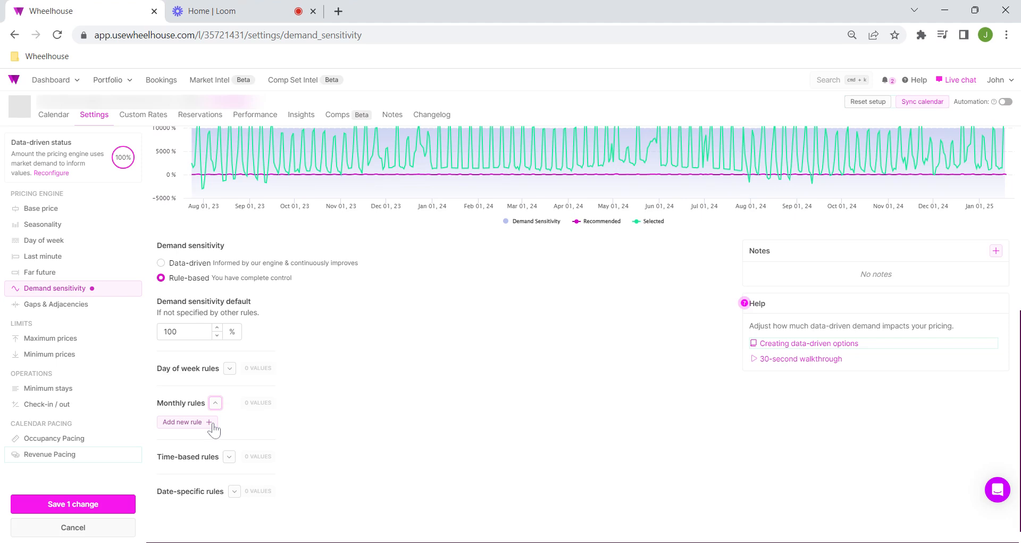
{"action": "left_click", "coordinate": [209, 422]}
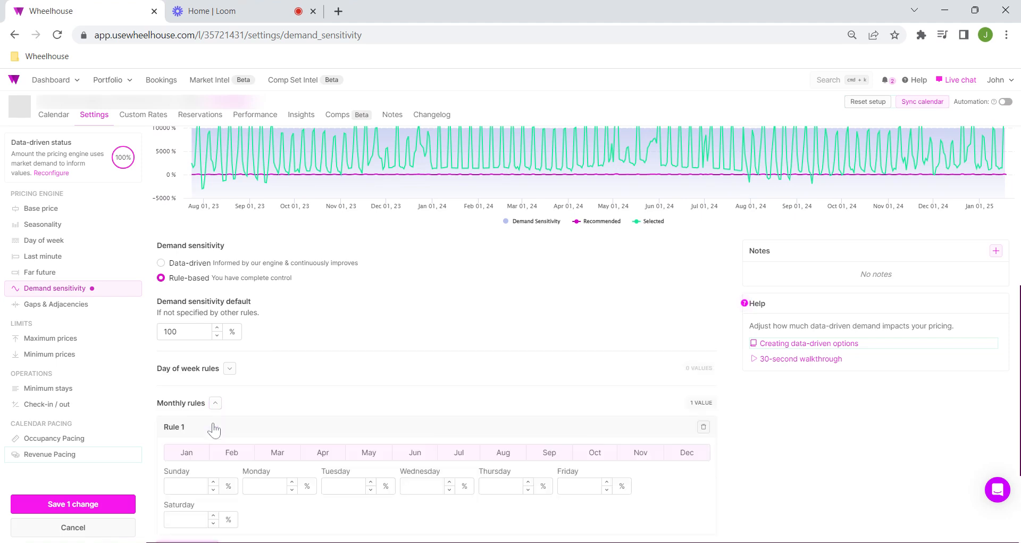
{"action": "left_click", "coordinate": [343, 455]}
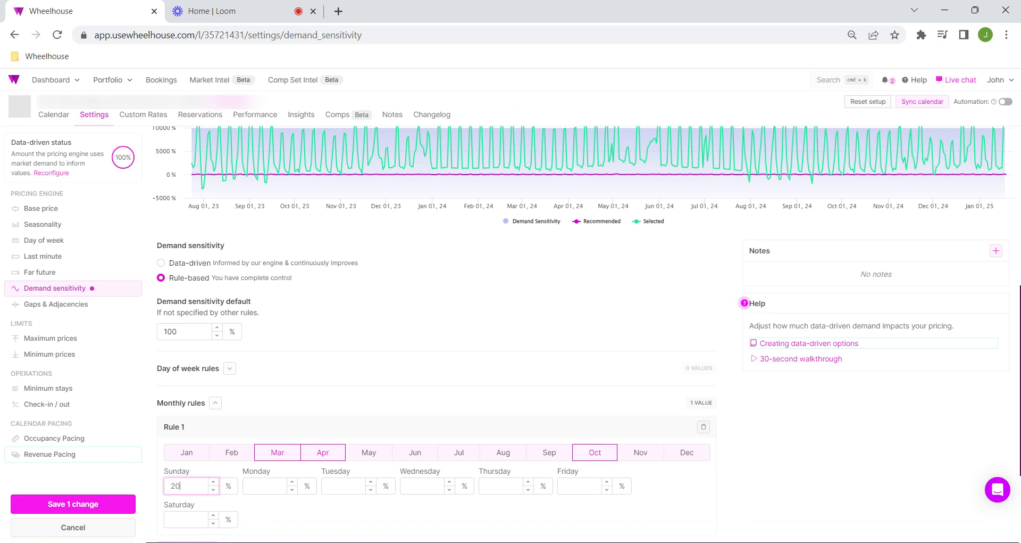
Step: Set every weekday in the March, April and October rule to 200% and check the effect on the charts
{"action": "key", "text": "Tab"}
{"action": "type", "text": "2"}
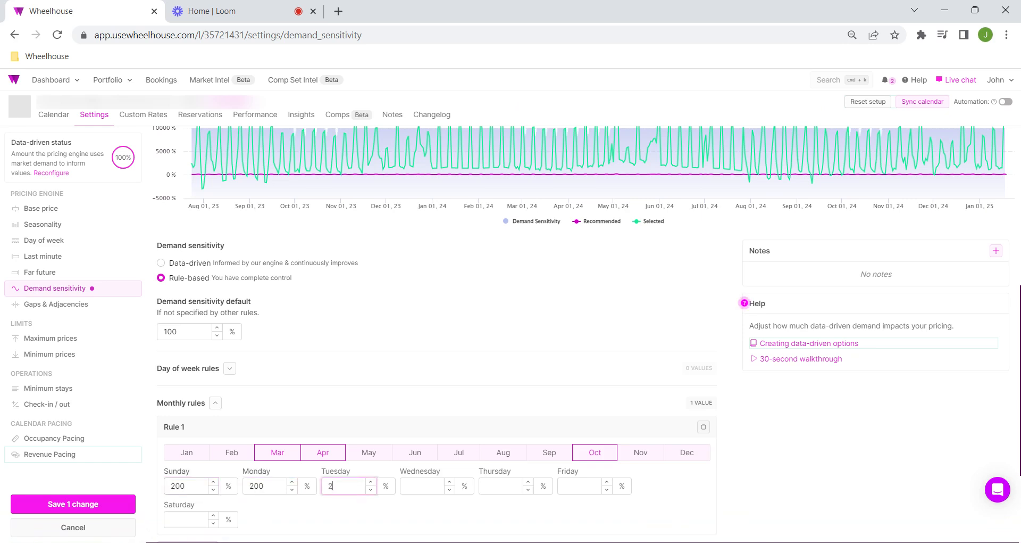
{"action": "key", "text": "Tab"}
{"action": "type", "text": "200"}
{"action": "key", "text": "Tab"}
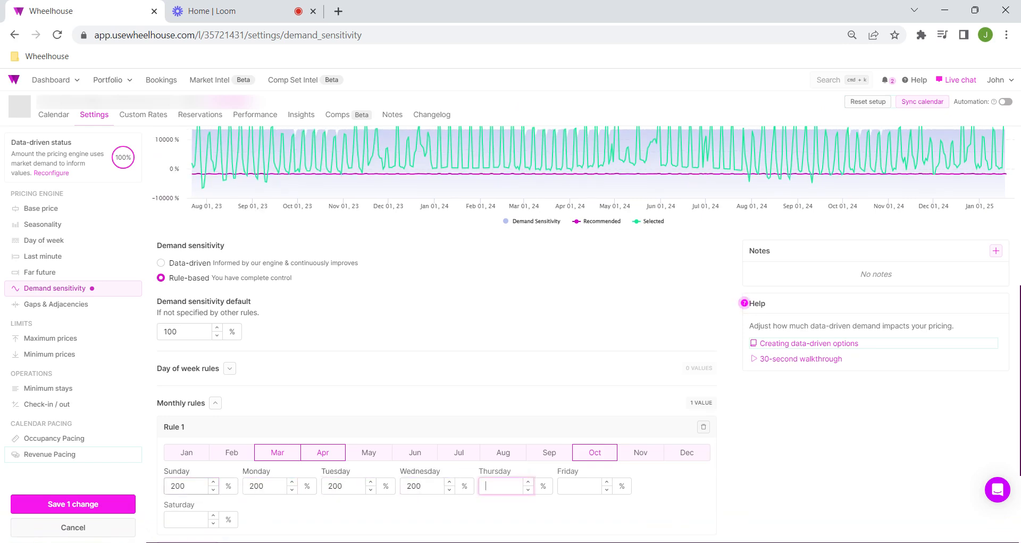
{"action": "type", "text": "2"}
{"action": "type", "text": "2"}
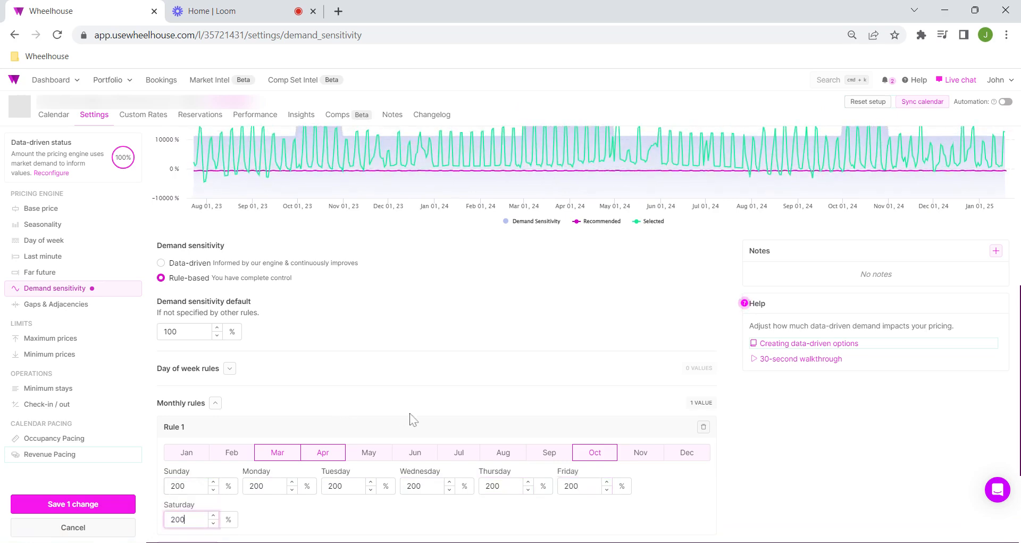
{"action": "scroll", "coordinate": [400, 420], "scroll_direction": "up", "scroll_amount": 6}
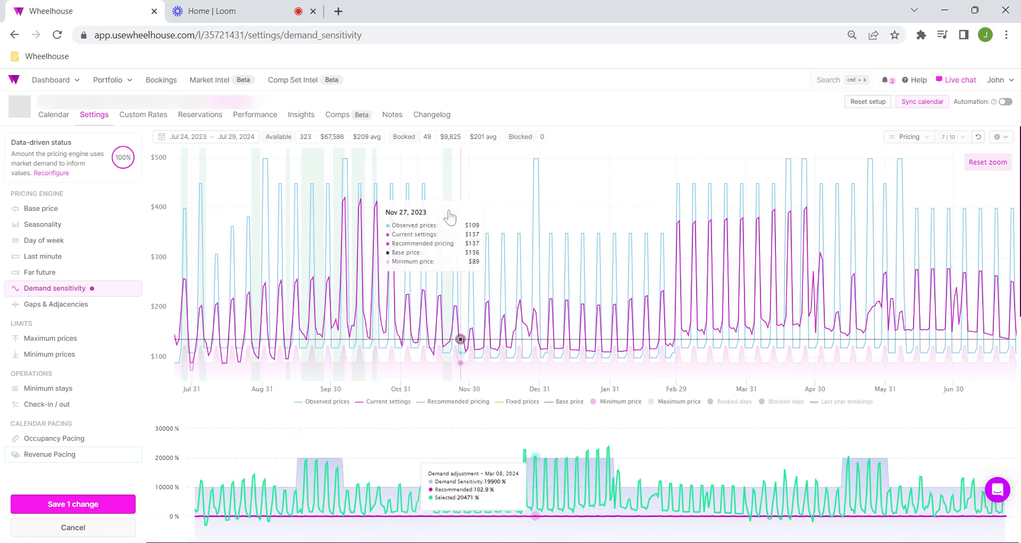
{"action": "scroll", "coordinate": [493, 429], "scroll_direction": "down", "scroll_amount": 6}
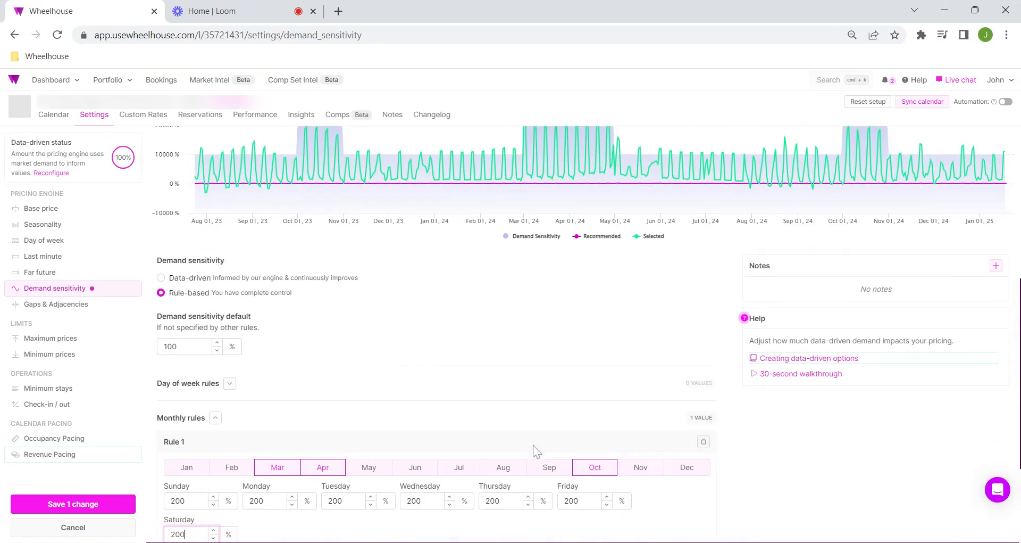
{"action": "scroll", "coordinate": [601, 497], "scroll_direction": "up", "scroll_amount": 6}
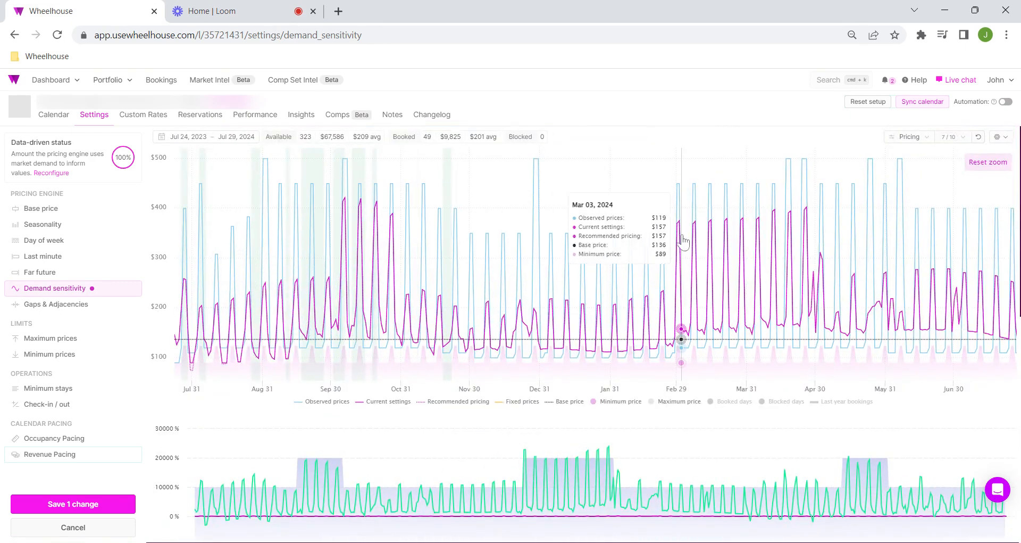
Step: Set all seven days in the March, April and October rule to 300%
{"action": "scroll", "coordinate": [691, 293], "scroll_direction": "down", "scroll_amount": 6}
{"action": "scroll", "coordinate": [409, 388], "scroll_direction": "down", "scroll_amount": 1}
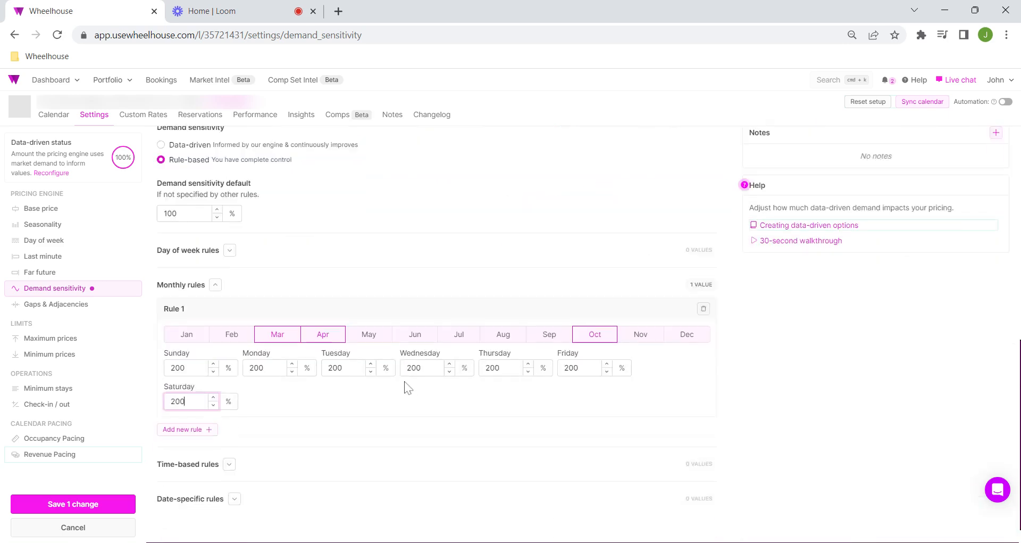
{"action": "double_click", "coordinate": [179, 367]}
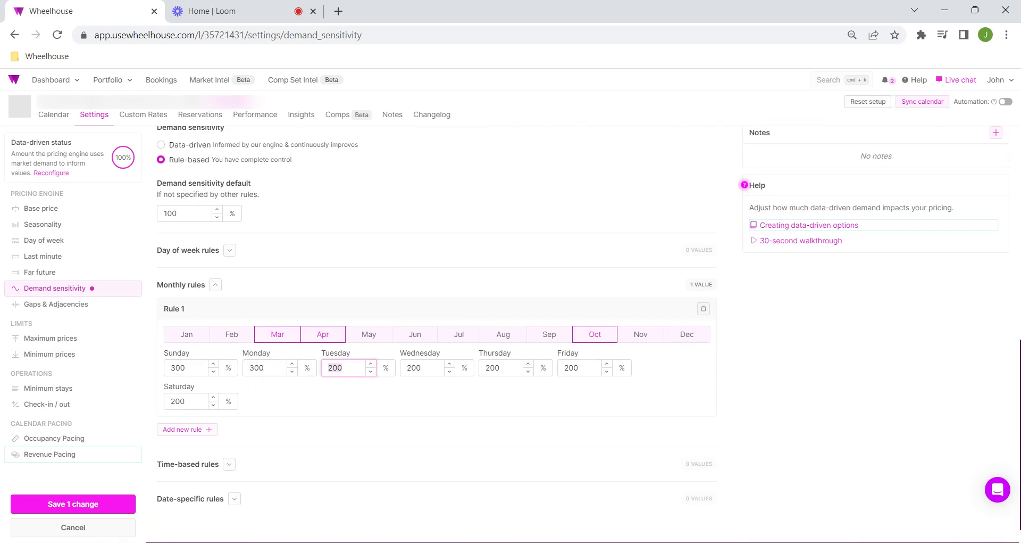
{"action": "type", "text": "300"}
{"action": "key", "text": "Tab"}
{"action": "type", "text": "30"}
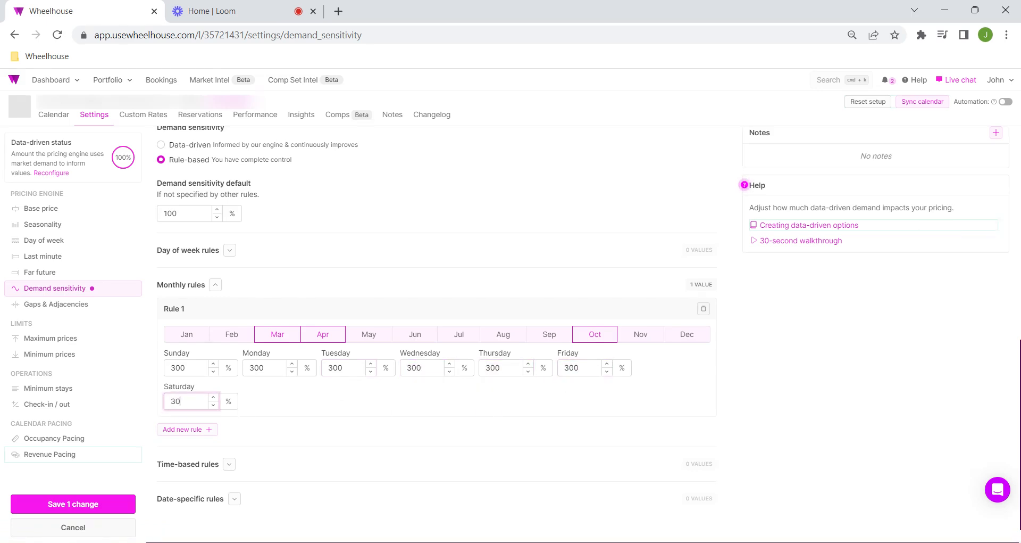
Step: Add a second monthly rule for May through September with 200% on every day and check the charts
{"action": "left_click", "coordinate": [205, 441]}
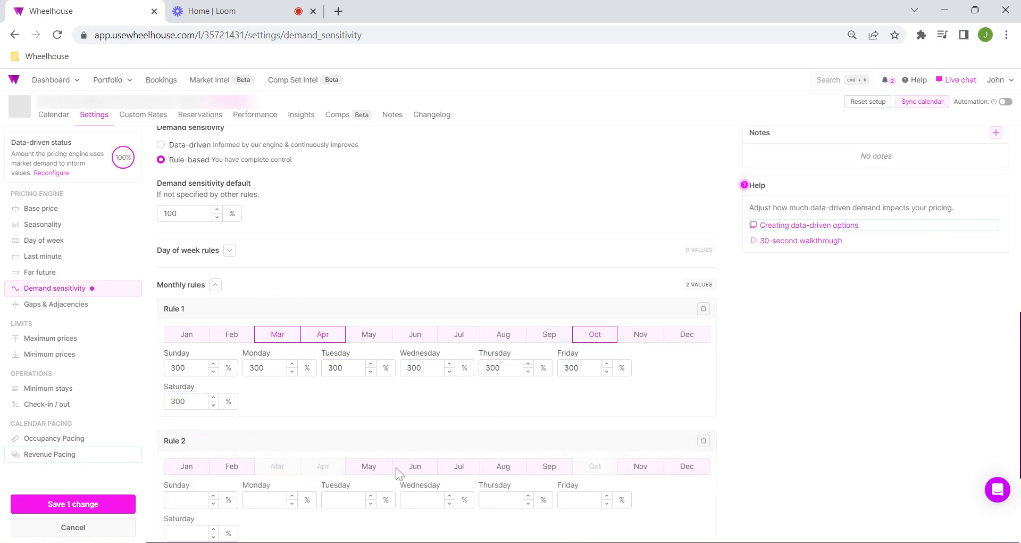
{"action": "scroll", "coordinate": [396, 463], "scroll_direction": "down", "scroll_amount": 3}
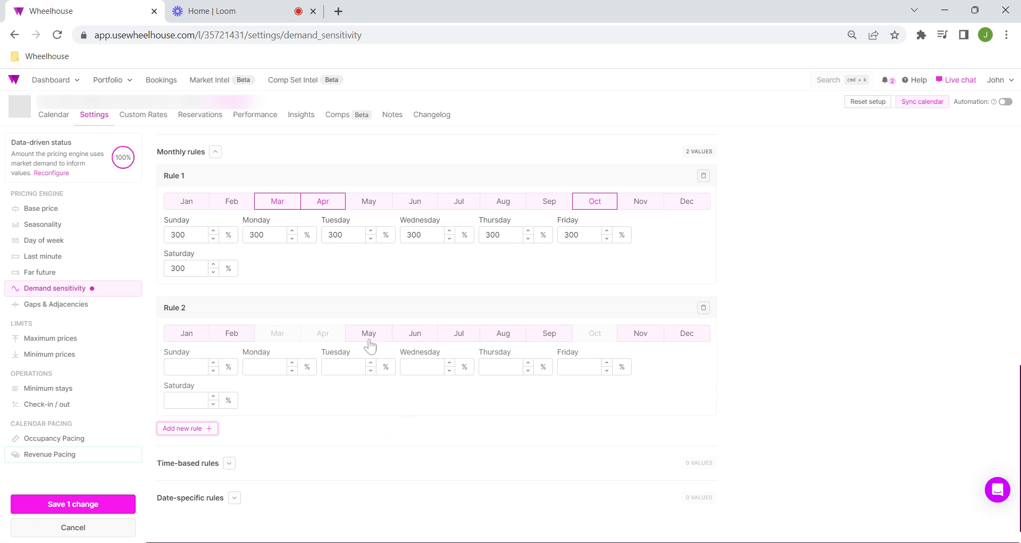
{"action": "left_click", "coordinate": [415, 336]}
{"action": "left_click", "coordinate": [464, 332]}
{"action": "left_click", "coordinate": [506, 334]}
{"action": "left_click", "coordinate": [537, 335]}
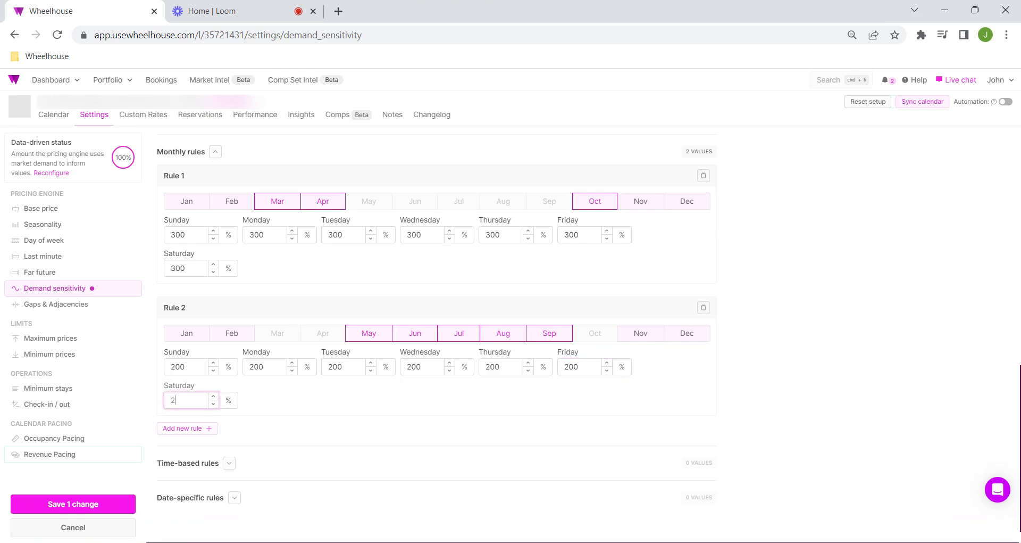
{"action": "scroll", "coordinate": [443, 390], "scroll_direction": "up", "scroll_amount": 10}
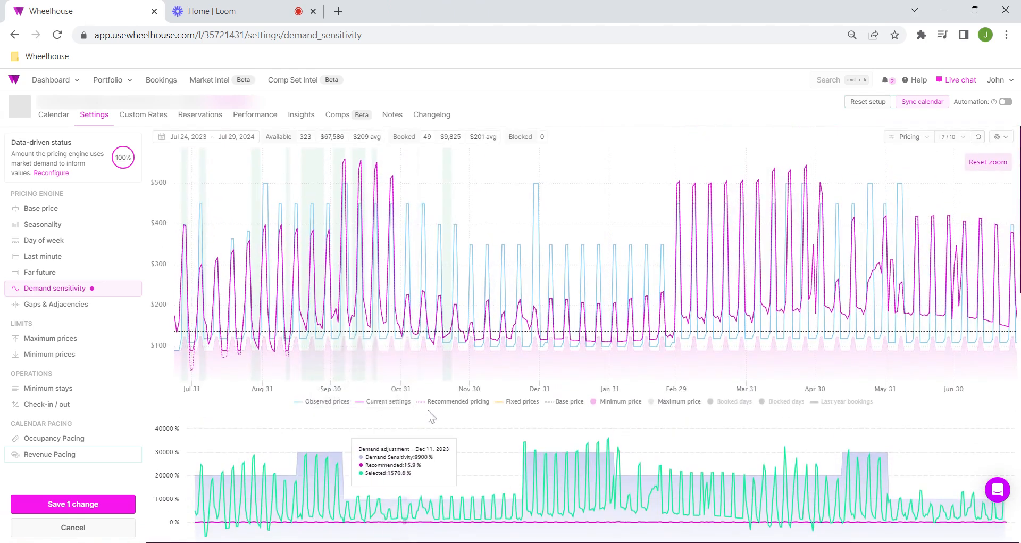
{"action": "scroll", "coordinate": [632, 325], "scroll_direction": "down", "scroll_amount": 3}
{"action": "scroll", "coordinate": [632, 324], "scroll_direction": "down", "scroll_amount": 2}
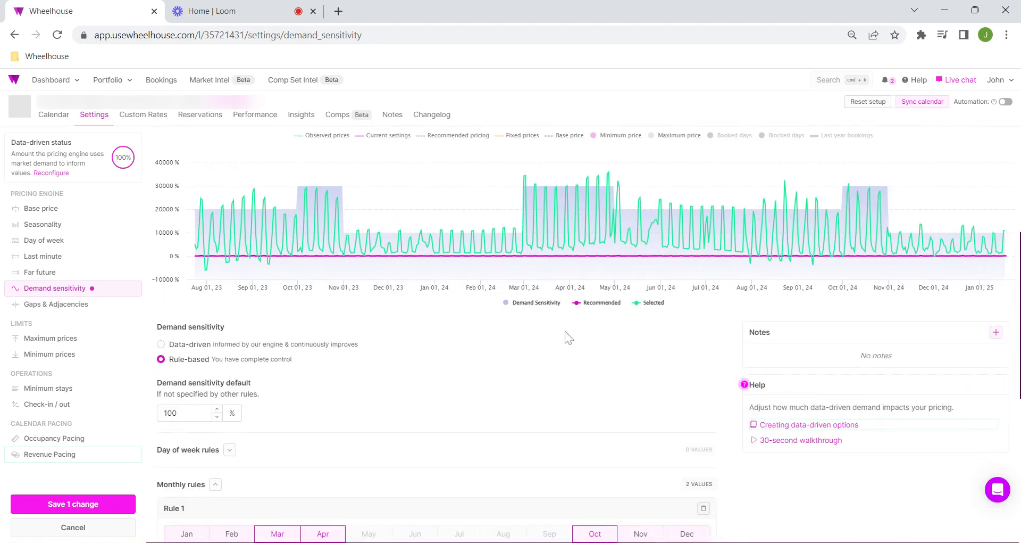
{"action": "scroll", "coordinate": [565, 338], "scroll_direction": "up", "scroll_amount": 5}
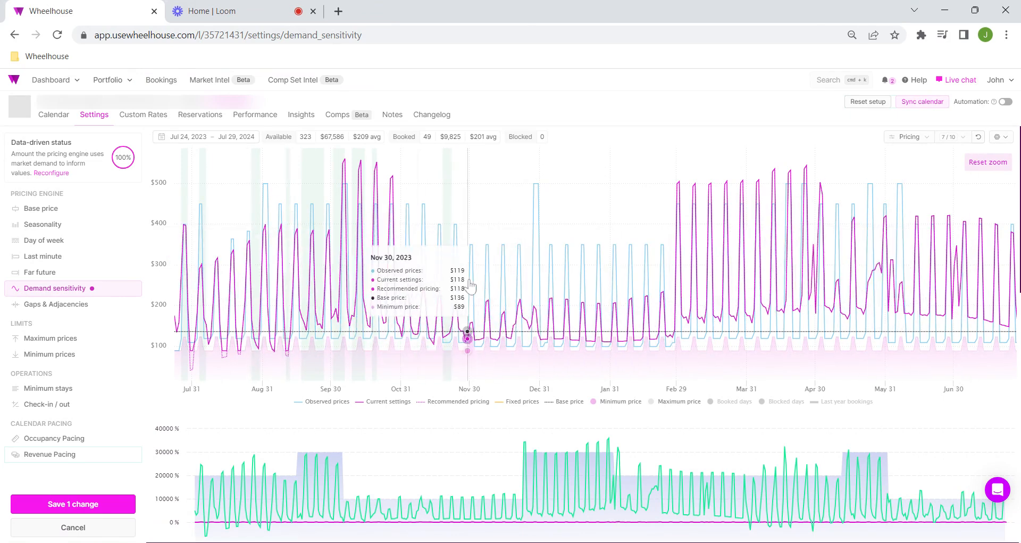
Step: Delete both monthly demand sensitivity rules
{"action": "scroll", "coordinate": [433, 314], "scroll_direction": "down", "scroll_amount": 10}
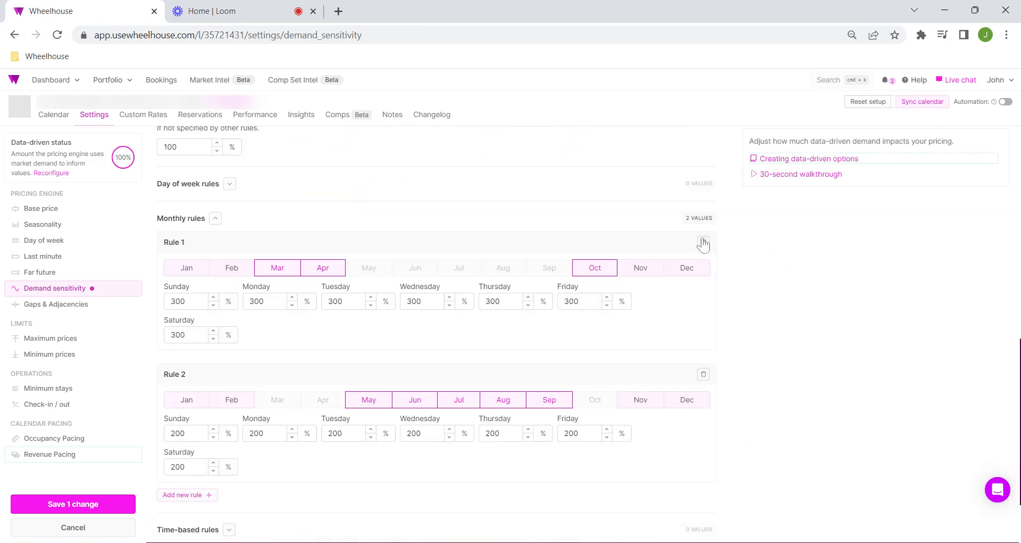
{"action": "left_click", "coordinate": [704, 243]}
{"action": "left_click", "coordinate": [702, 284]}
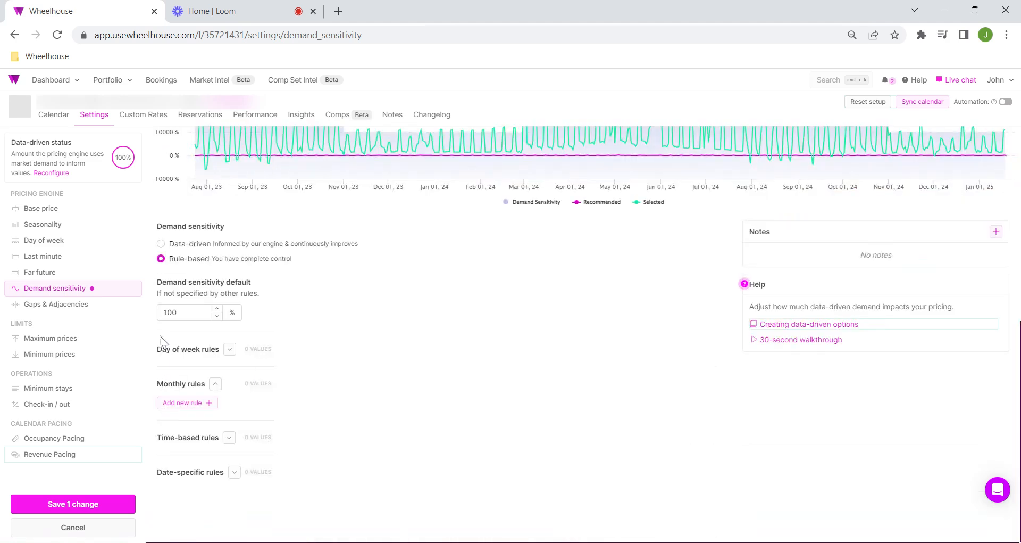
Step: Expand the time-based rules and review their description alongside the pricing and demand charts
{"action": "left_click", "coordinate": [229, 438]}
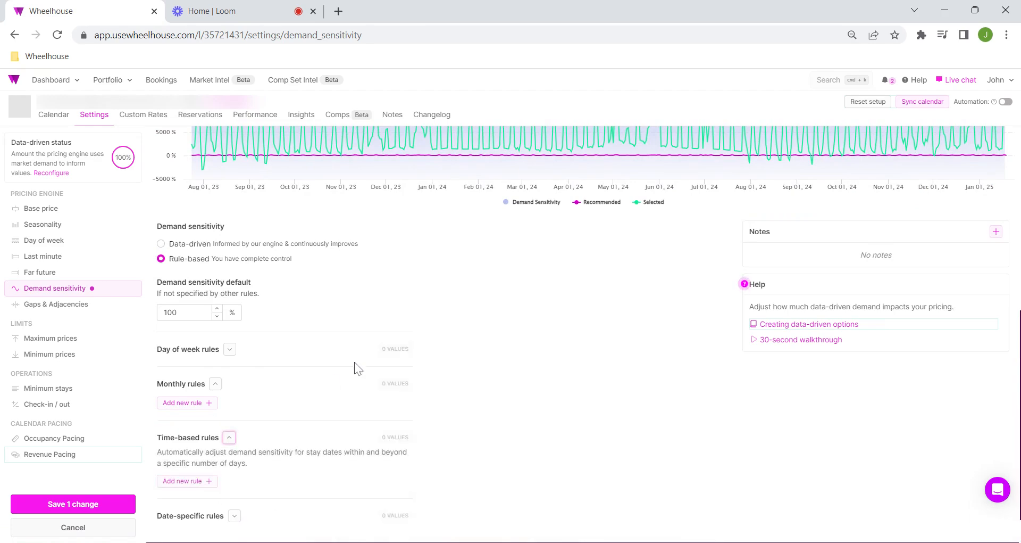
{"action": "scroll", "coordinate": [358, 375], "scroll_direction": "up", "scroll_amount": 6}
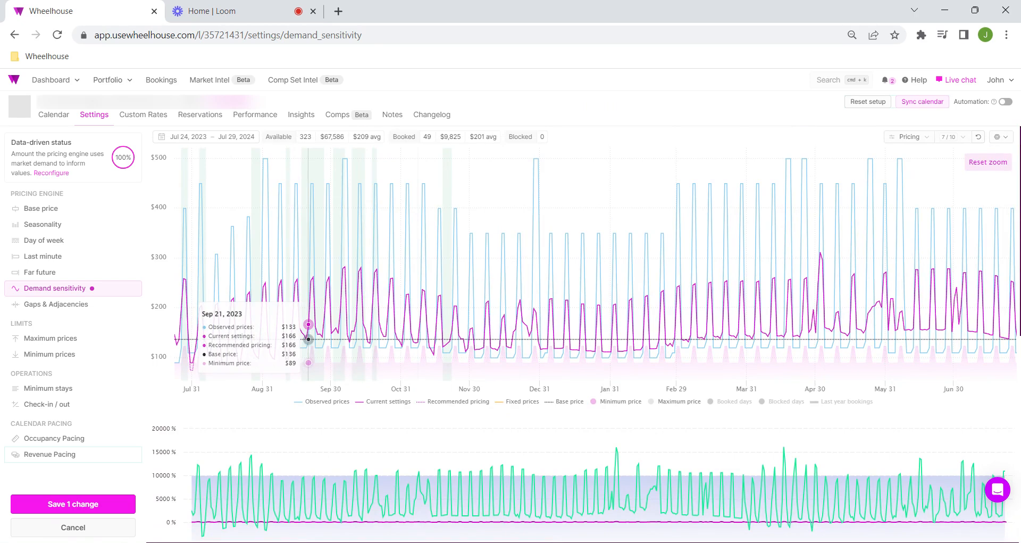
{"action": "scroll", "coordinate": [428, 391], "scroll_direction": "down", "scroll_amount": 7}
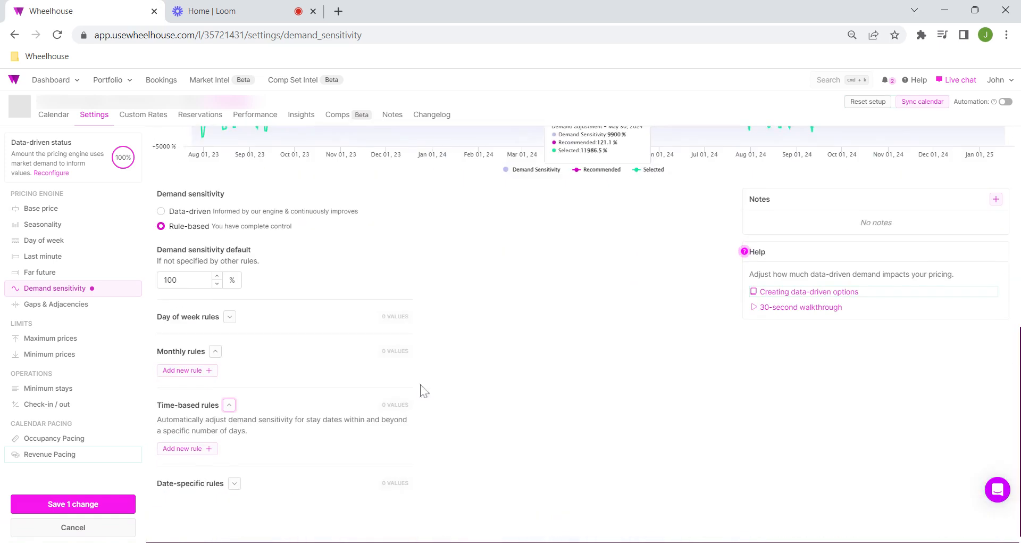
Step: Add a time-based rule with 200% demand sensitivity after 60 days and compare the pricing chart with last year's bookings
{"action": "left_click", "coordinate": [187, 438]}
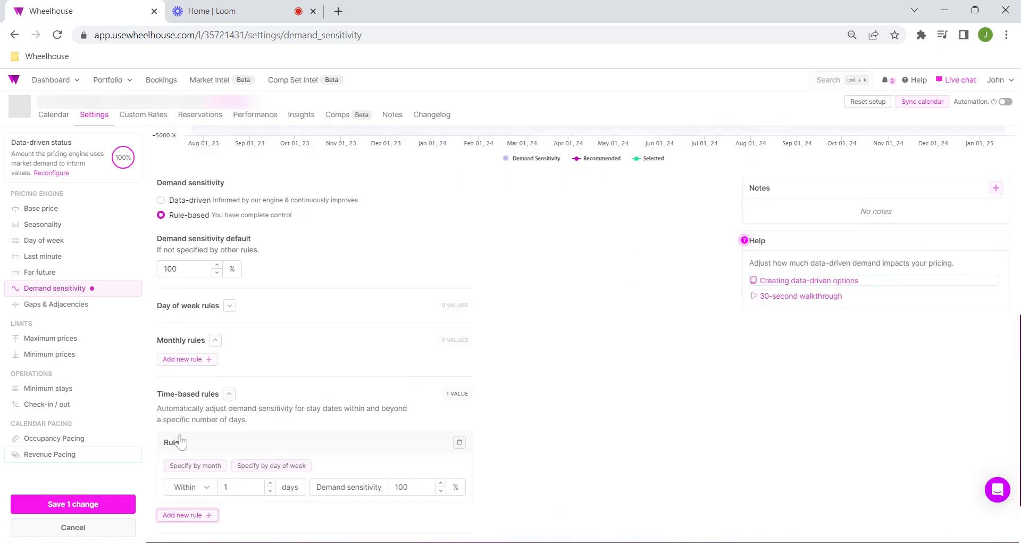
{"action": "scroll", "coordinate": [203, 466], "scroll_direction": "down", "scroll_amount": 2}
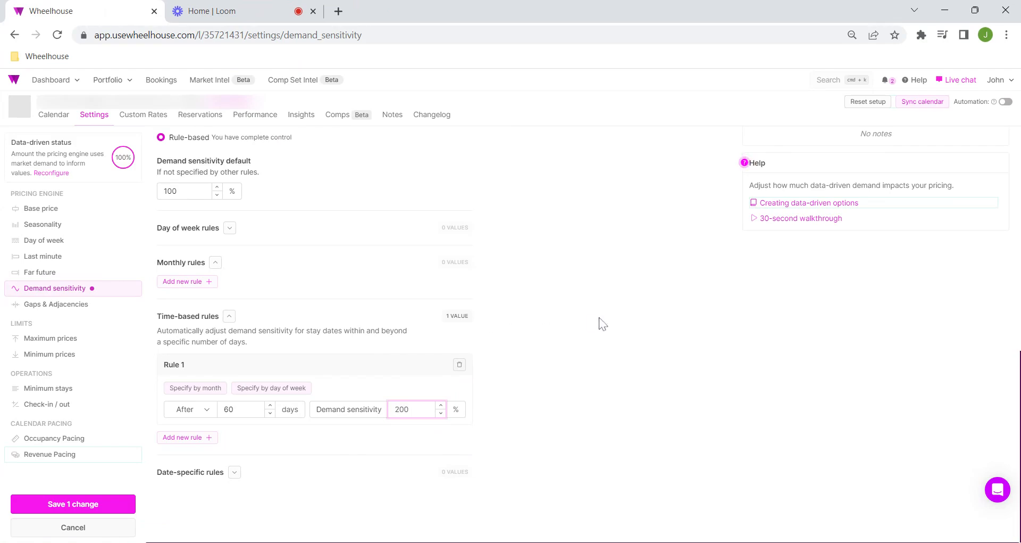
{"action": "scroll", "coordinate": [592, 322], "scroll_direction": "up", "scroll_amount": 6}
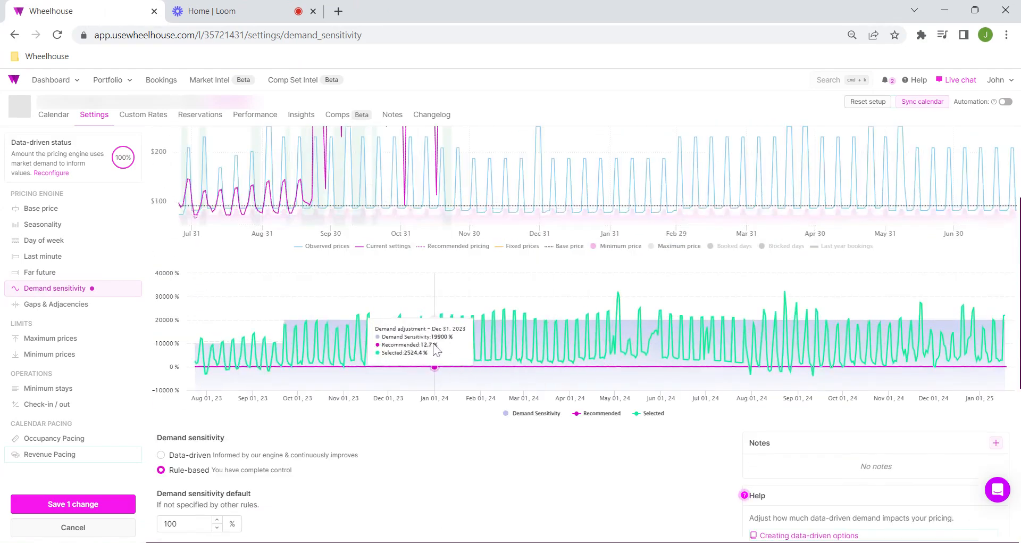
{"action": "scroll", "coordinate": [436, 348], "scroll_direction": "up", "scroll_amount": 3}
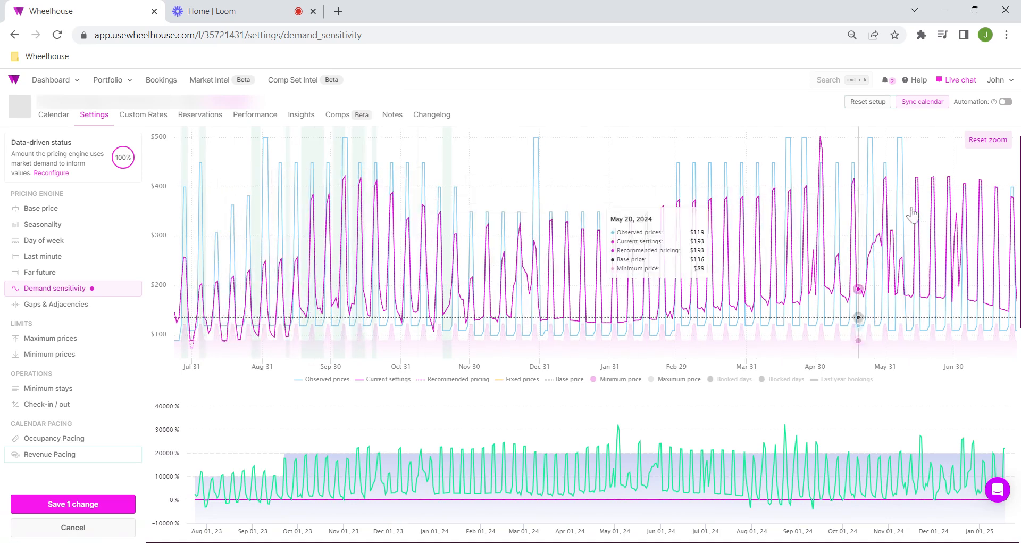
{"action": "left_click", "coordinate": [847, 379]}
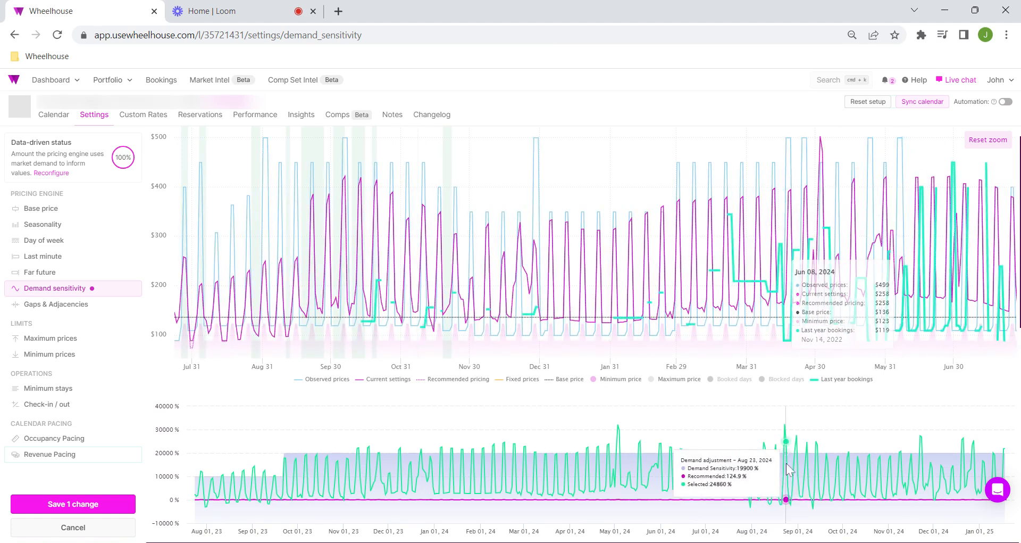
{"action": "left_click", "coordinate": [839, 380]}
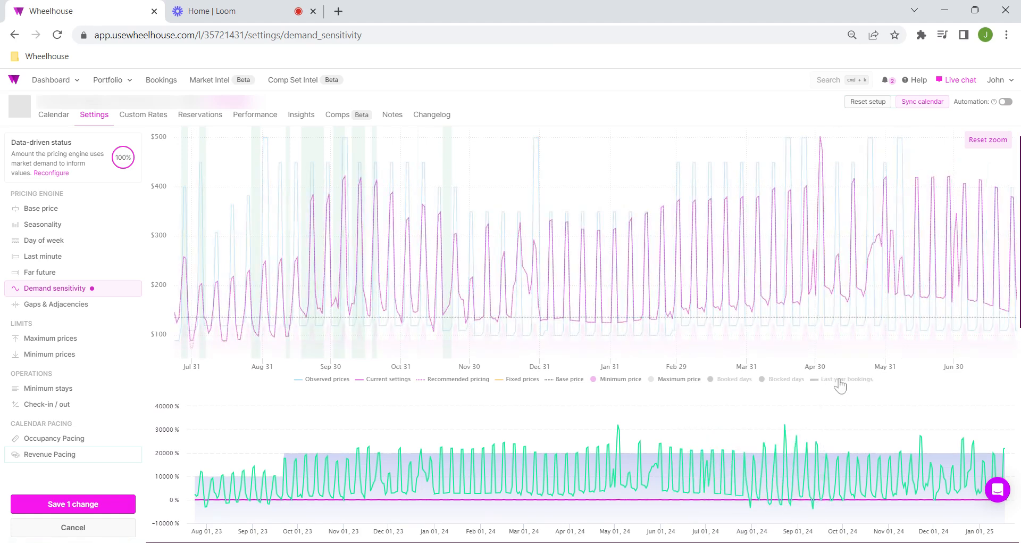
Step: Set the first time-based rule to 150% and add a second one with 250% after 90 days
{"action": "scroll", "coordinate": [445, 423], "scroll_direction": "down", "scroll_amount": 10}
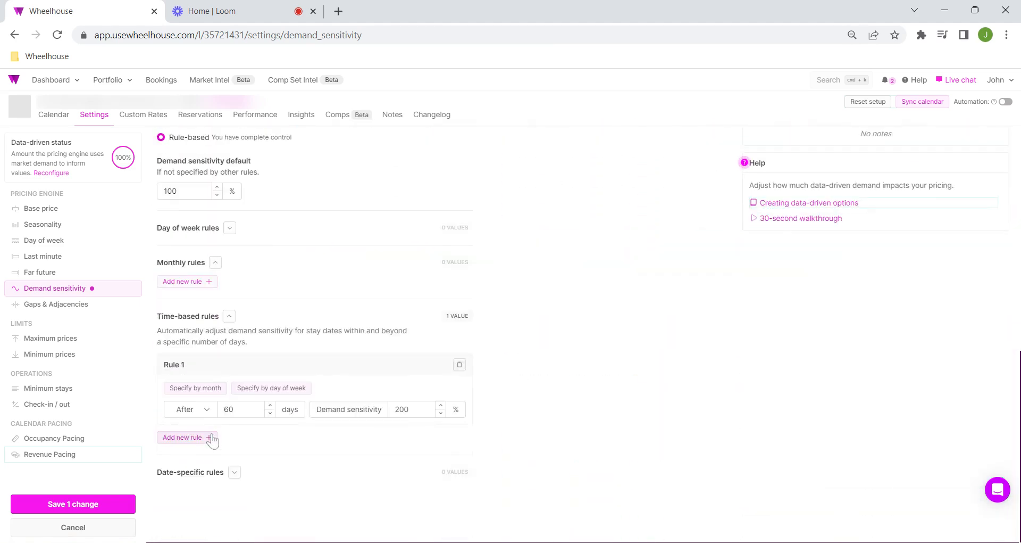
{"action": "left_click", "coordinate": [208, 437]}
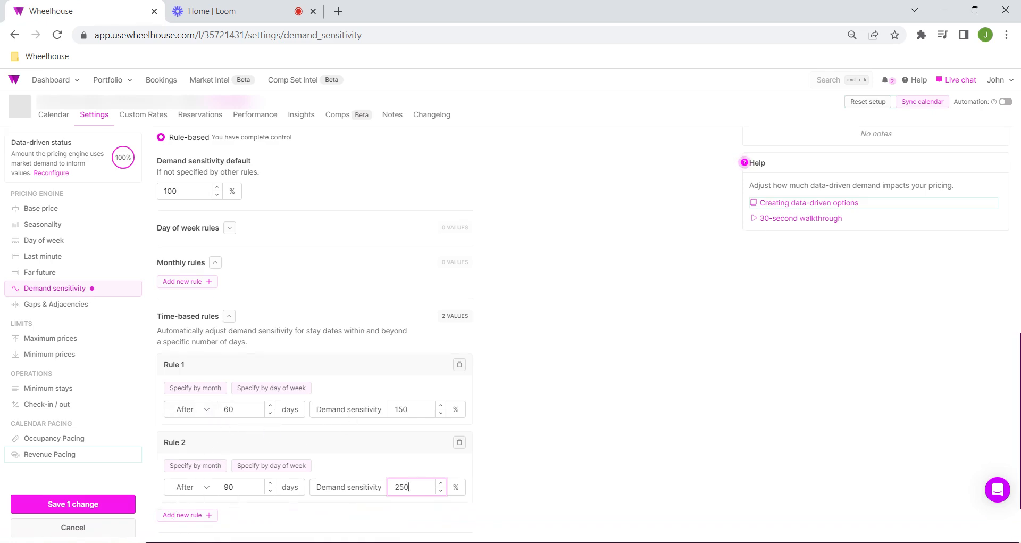
{"action": "scroll", "coordinate": [626, 436], "scroll_direction": "up", "scroll_amount": 10}
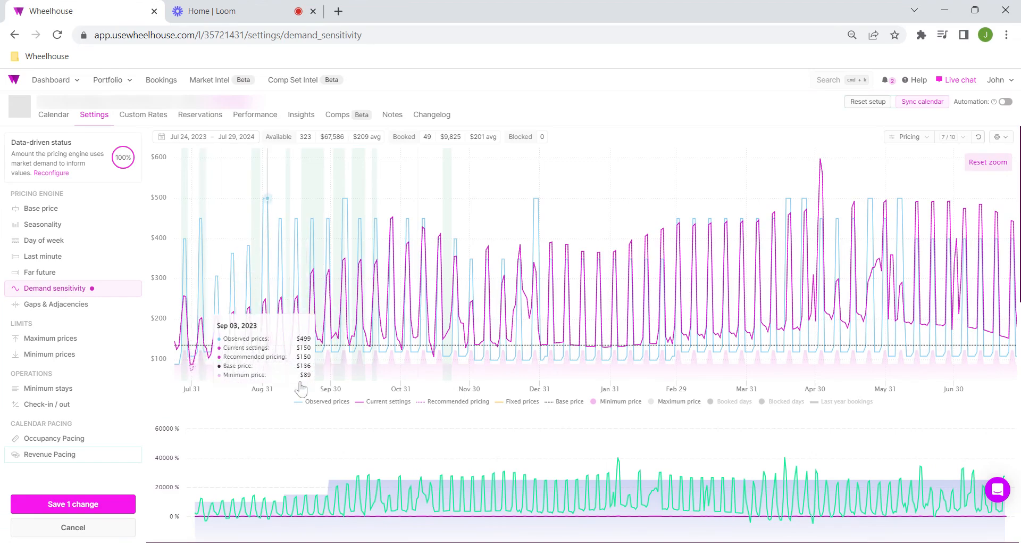
{"action": "scroll", "coordinate": [436, 426], "scroll_direction": "down", "scroll_amount": 7}
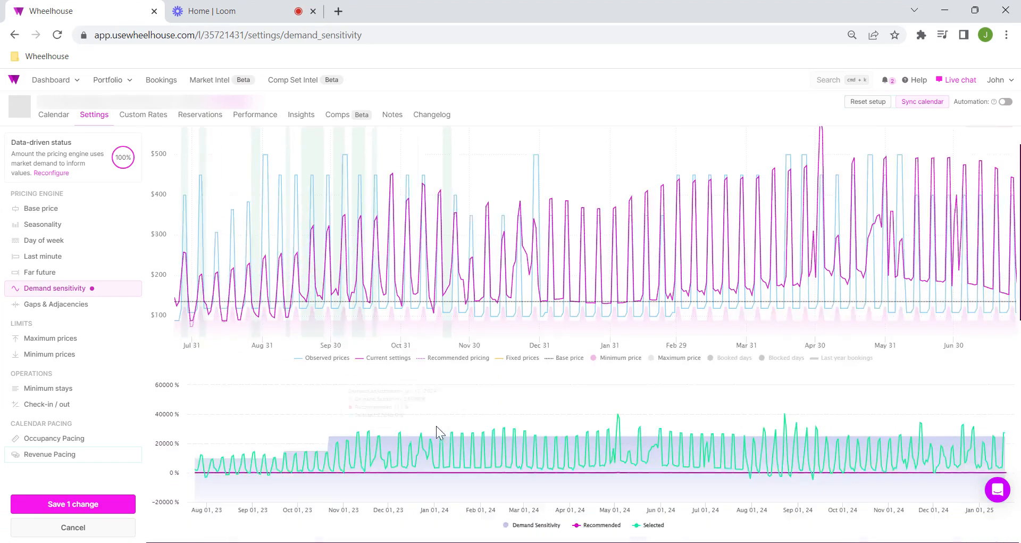
{"action": "scroll", "coordinate": [447, 407], "scroll_direction": "down", "scroll_amount": 3}
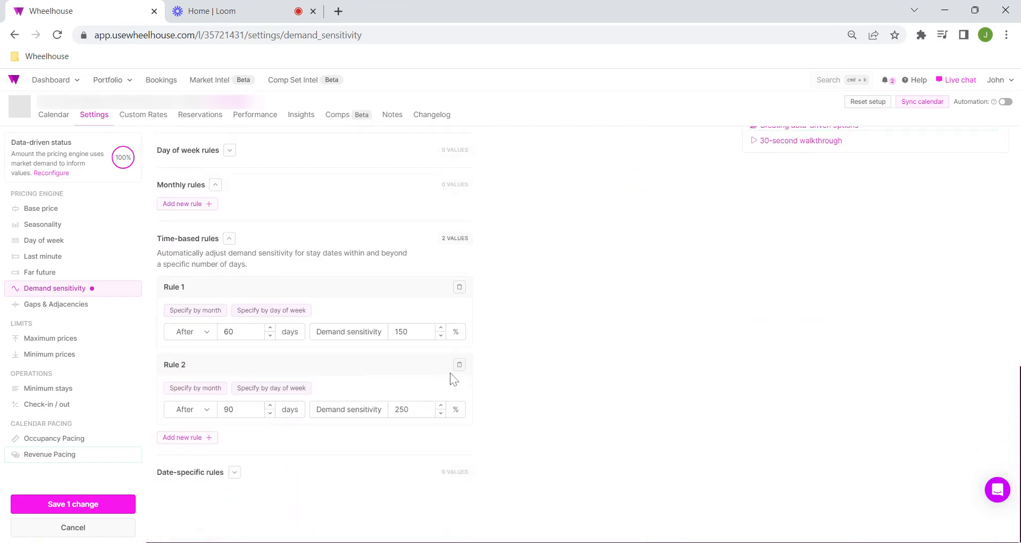
Step: Show last year's bookings and booked days in the pricing chart, hiding observed and recommended prices, to compare with current settings
{"action": "scroll", "coordinate": [453, 378], "scroll_direction": "up", "scroll_amount": 10}
{"action": "left_click", "coordinate": [846, 403]}
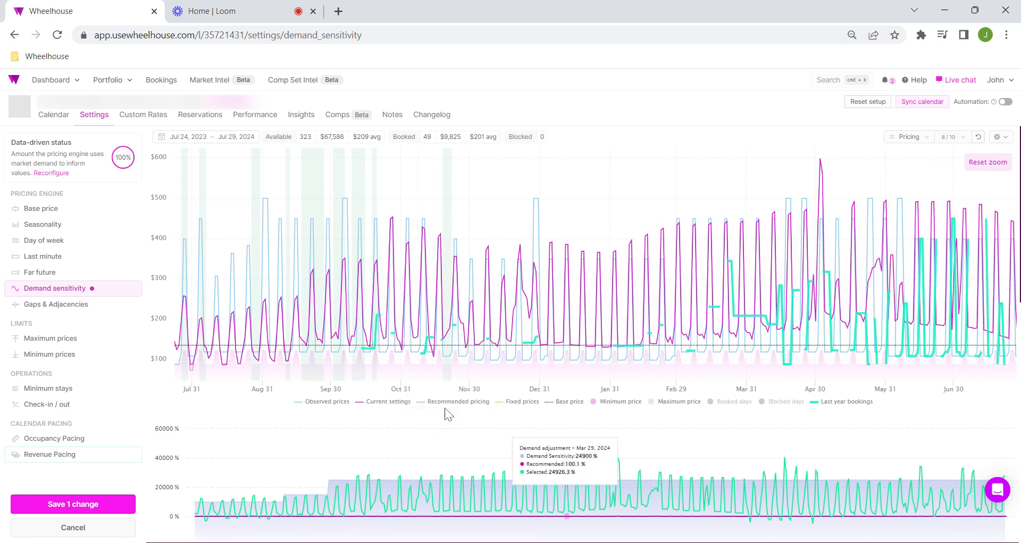
{"action": "left_click", "coordinate": [378, 403]}
{"action": "left_click", "coordinate": [440, 403]}
{"action": "left_click", "coordinate": [326, 401]}
{"action": "left_click", "coordinate": [718, 407]}
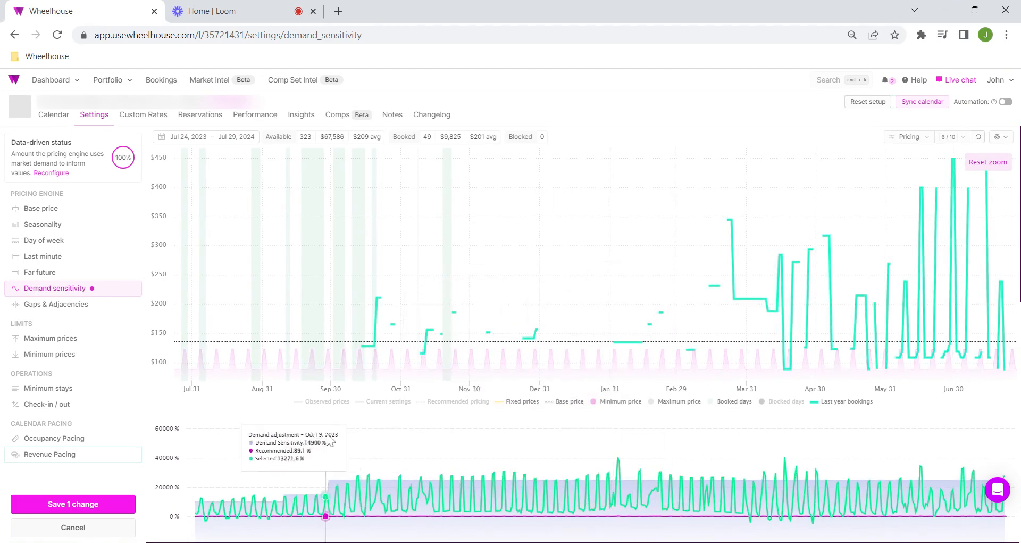
{"action": "left_click", "coordinate": [389, 401]}
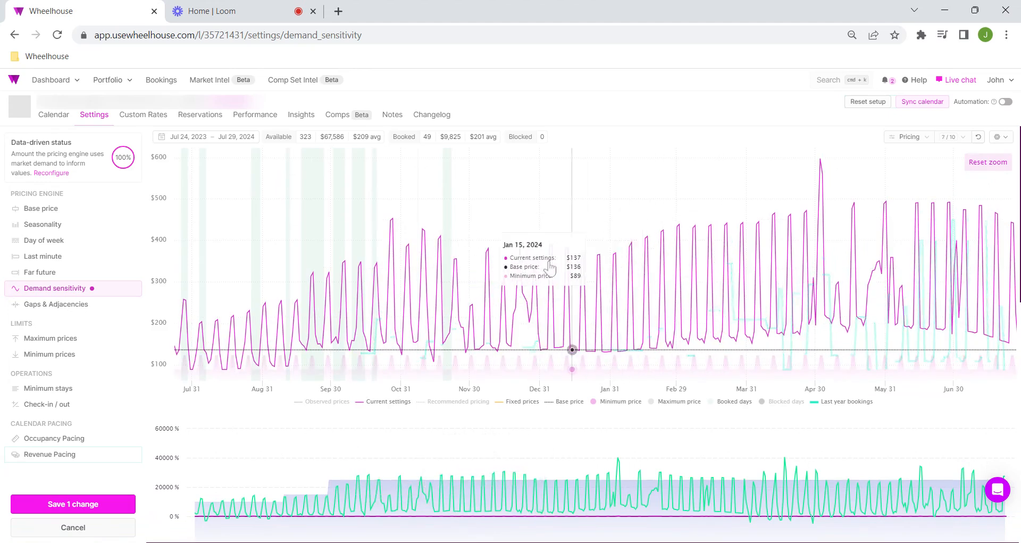
Step: Limit both time-based rules to March through November and show observed prices in the pricing chart again
{"action": "scroll", "coordinate": [388, 399], "scroll_direction": "down", "scroll_amount": 10}
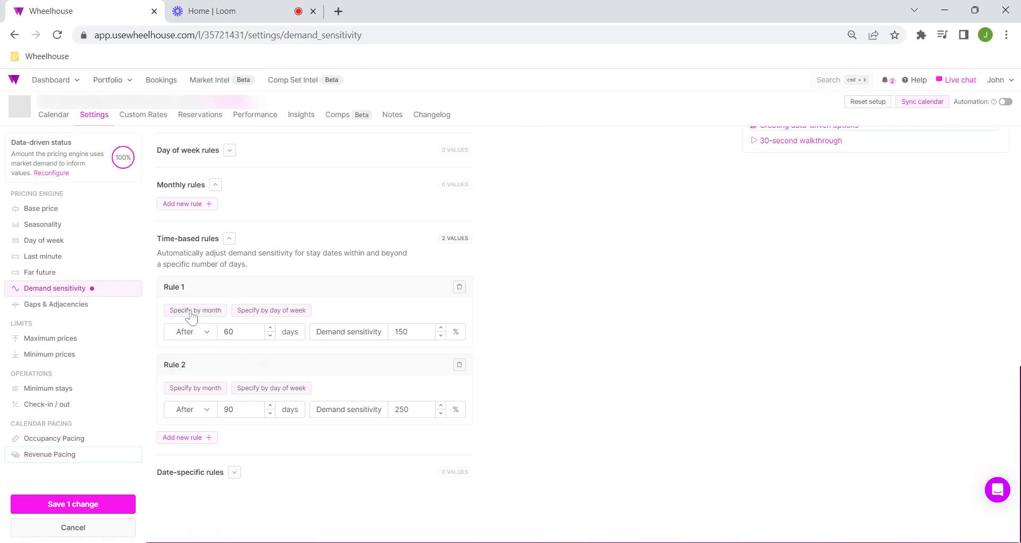
{"action": "left_click", "coordinate": [193, 311]}
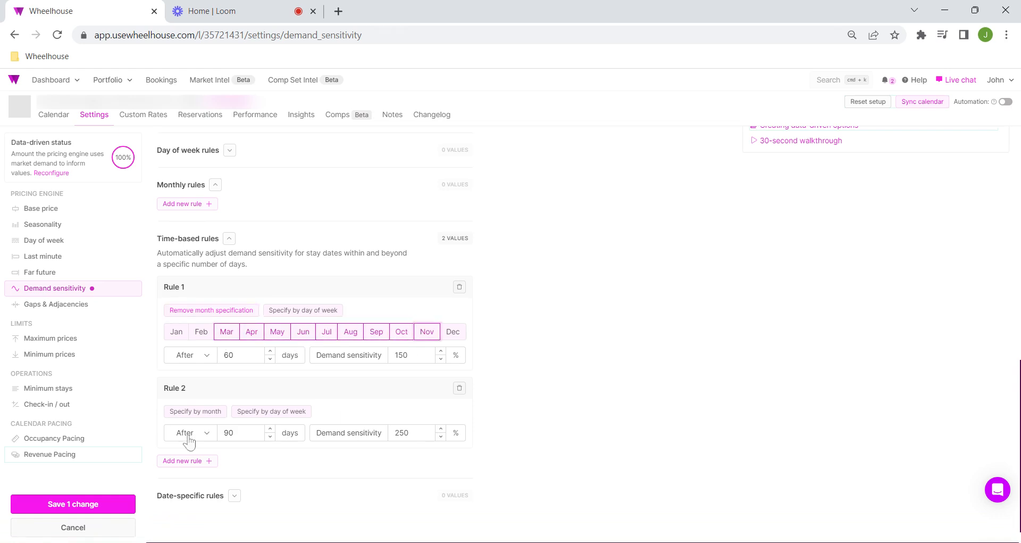
{"action": "left_click", "coordinate": [218, 413]}
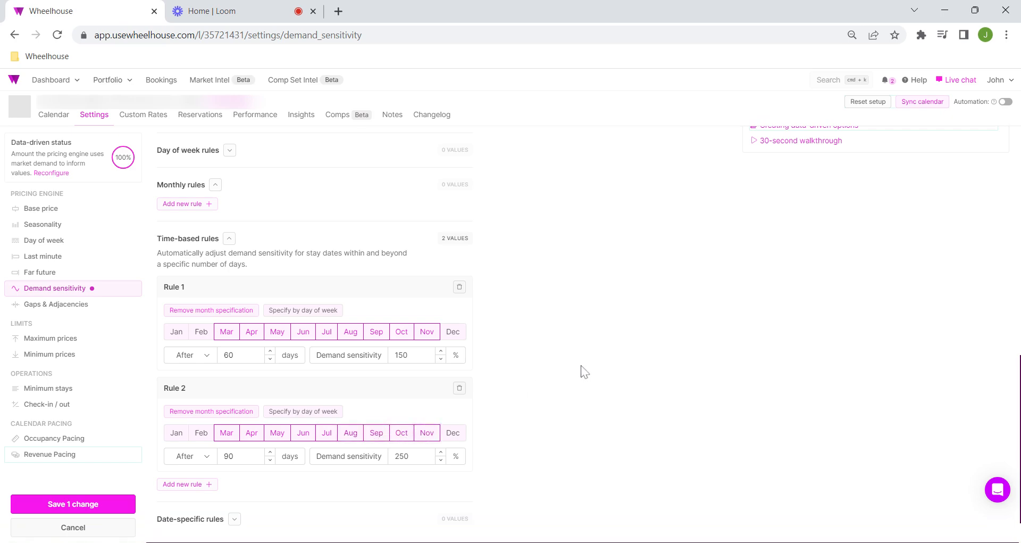
{"action": "scroll", "coordinate": [585, 371], "scroll_direction": "up", "scroll_amount": 10}
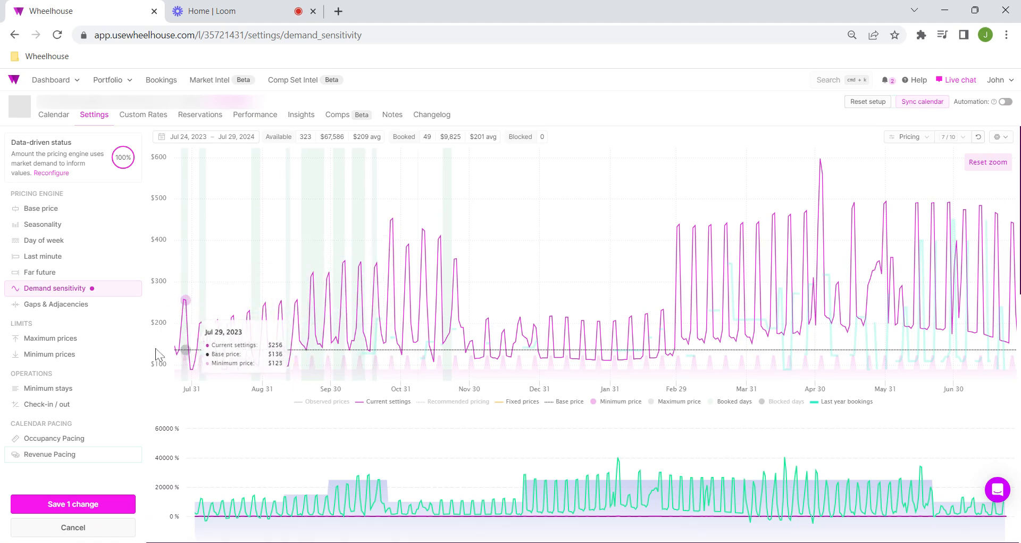
{"action": "left_click", "coordinate": [331, 401]}
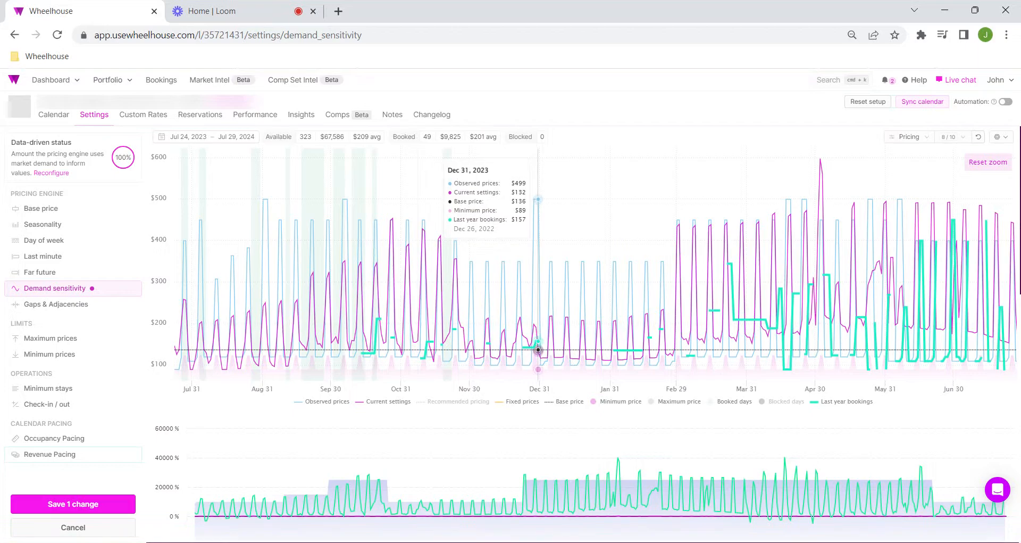
Step: Add a date-specific rule with 400% demand sensitivity for 12/29/2023 to 01/01/2024 and check the charts
{"action": "scroll", "coordinate": [539, 349], "scroll_direction": "down", "scroll_amount": 10}
{"action": "left_click", "coordinate": [234, 473]}
{"action": "scroll", "coordinate": [213, 475], "scroll_direction": "down", "scroll_amount": 1}
{"action": "left_click", "coordinate": [205, 473]}
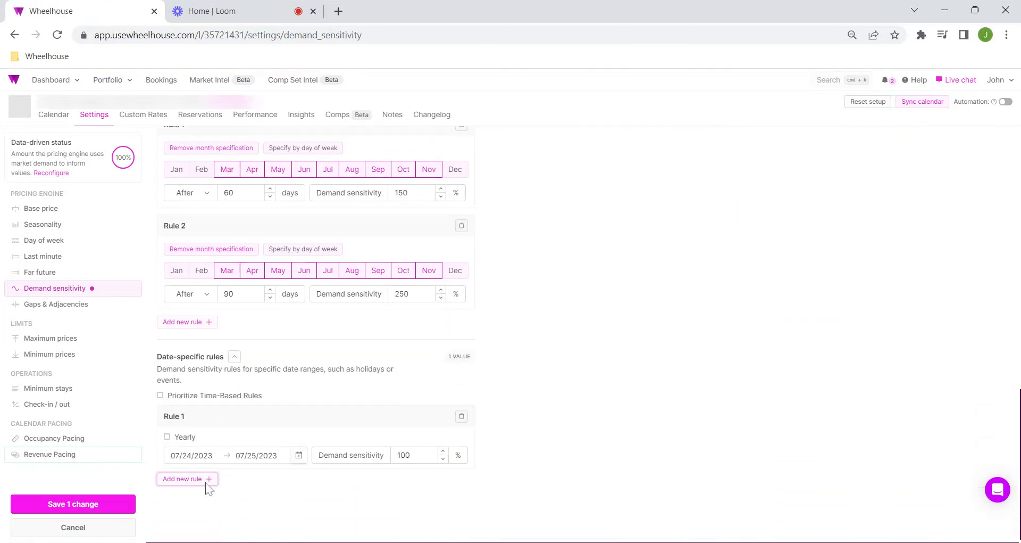
{"action": "left_click", "coordinate": [299, 448]}
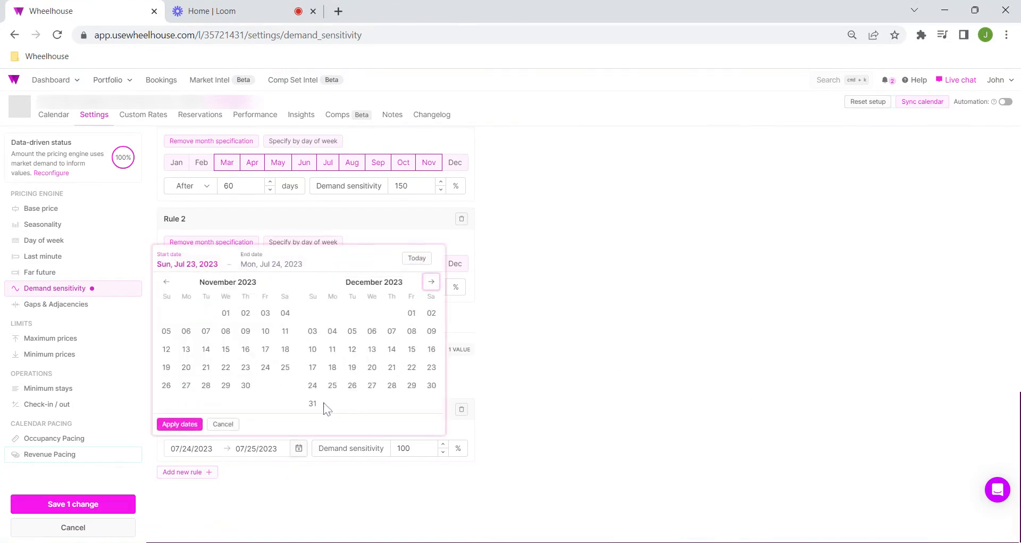
{"action": "left_click", "coordinate": [411, 387]}
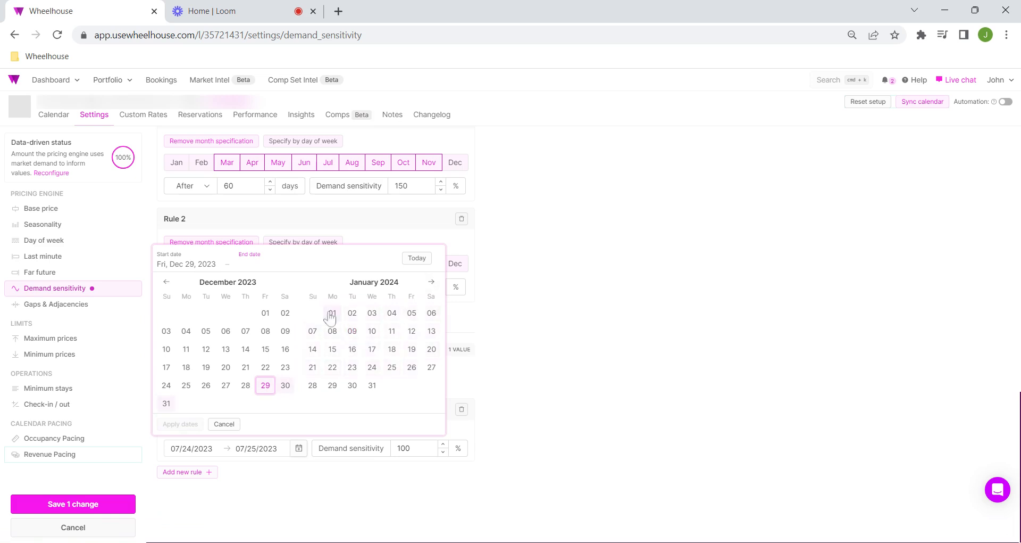
{"action": "left_click", "coordinate": [173, 427]}
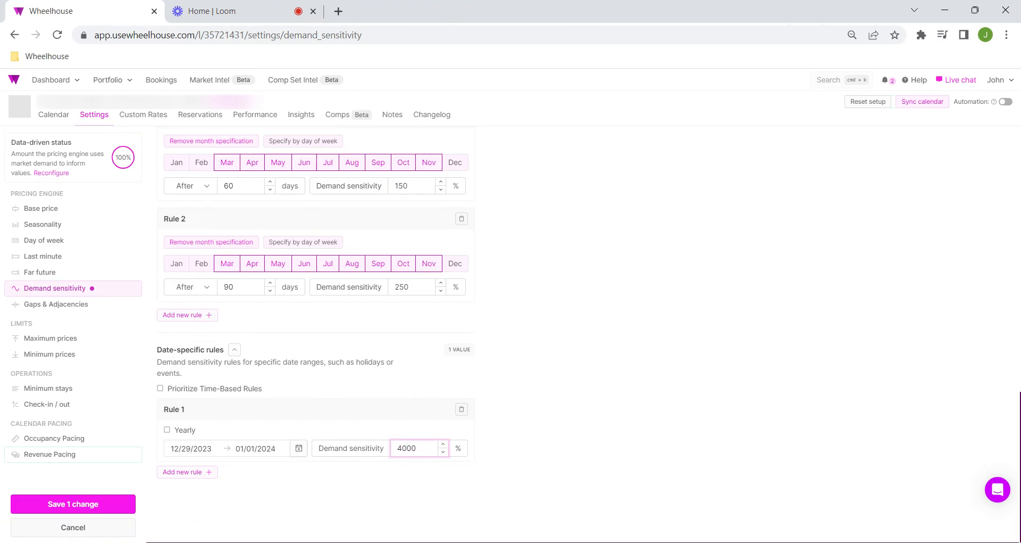
{"action": "left_click", "coordinate": [673, 406]}
{"action": "scroll", "coordinate": [673, 406], "scroll_direction": "up", "scroll_amount": 15}
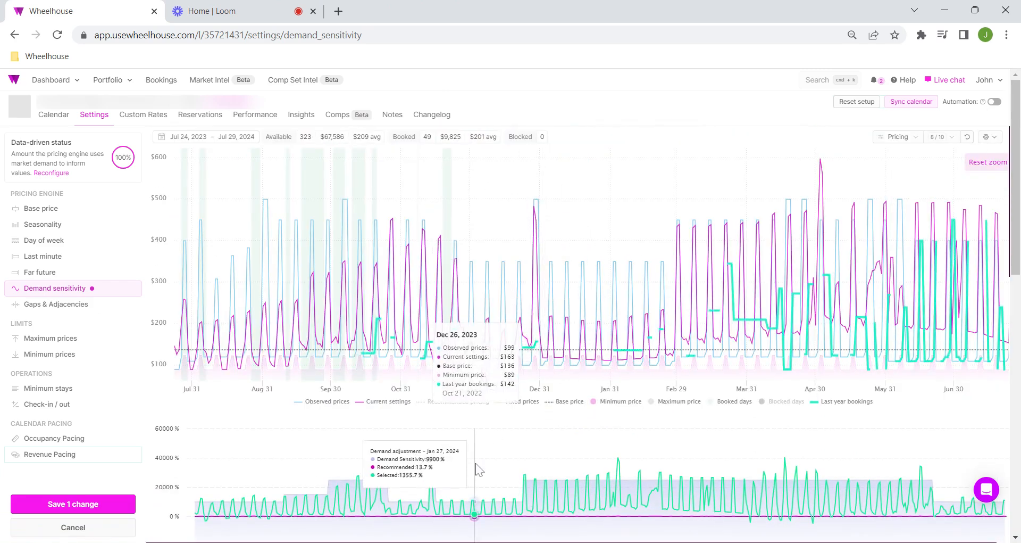
{"action": "scroll", "coordinate": [481, 414], "scroll_direction": "down", "scroll_amount": 3}
{"action": "scroll", "coordinate": [479, 370], "scroll_direction": "up", "scroll_amount": 3}
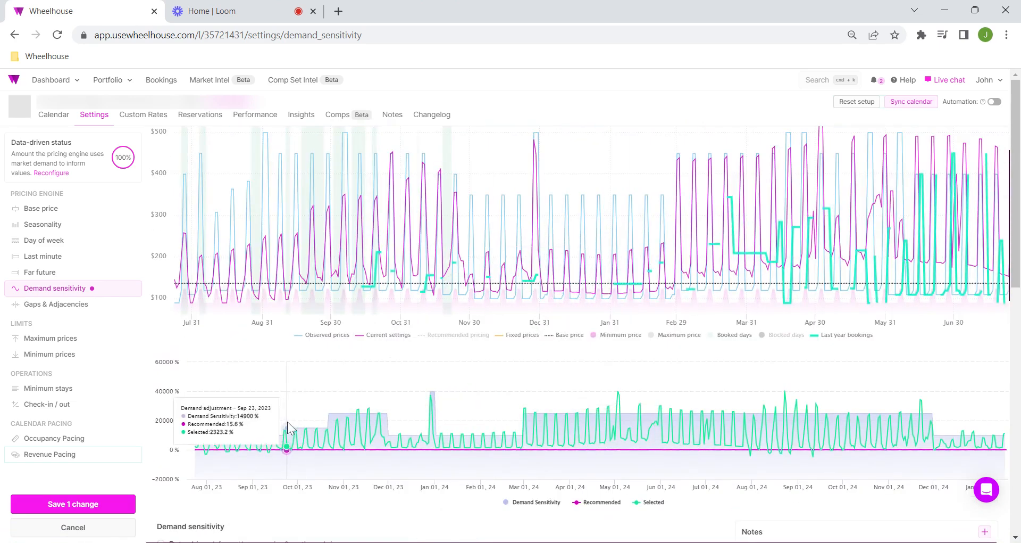
{"action": "scroll", "coordinate": [287, 421], "scroll_direction": "up", "scroll_amount": 2}
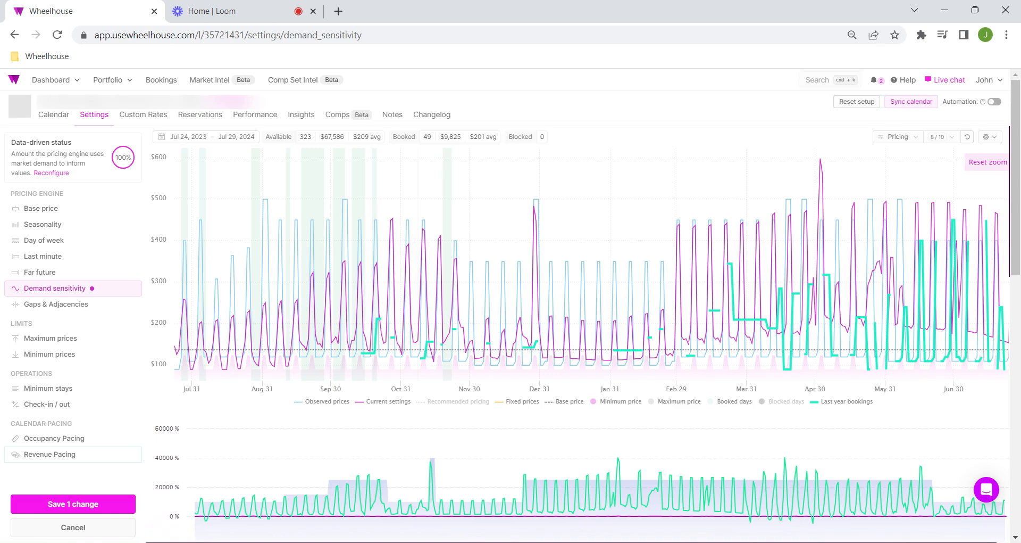
Step: Review the day thresholds and percentages of the time-based and date-specific rules against the pricing and demand charts
{"action": "scroll", "coordinate": [343, 383], "scroll_direction": "down", "scroll_amount": 10}
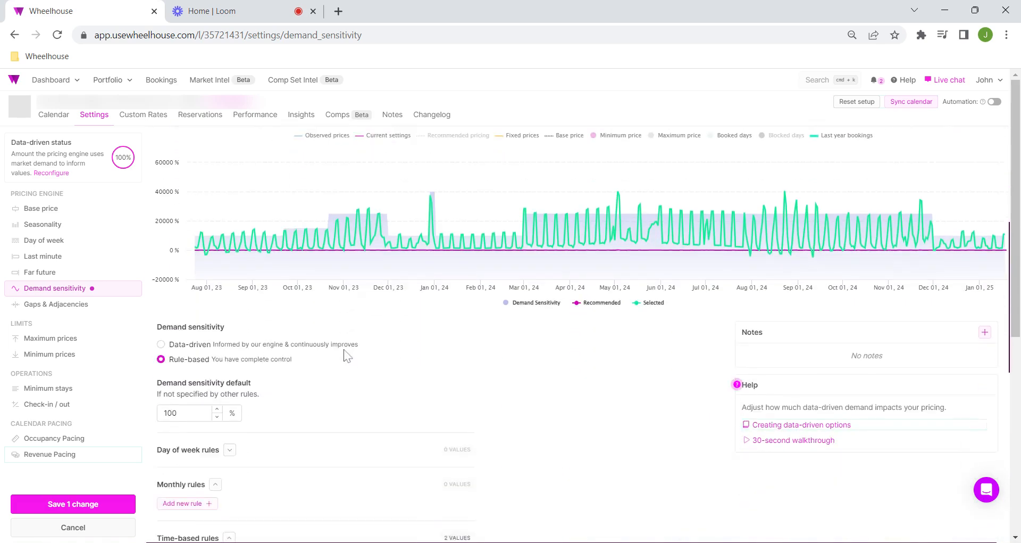
{"action": "scroll", "coordinate": [354, 349], "scroll_direction": "down", "scroll_amount": 4}
{"action": "left_click", "coordinate": [233, 255]}
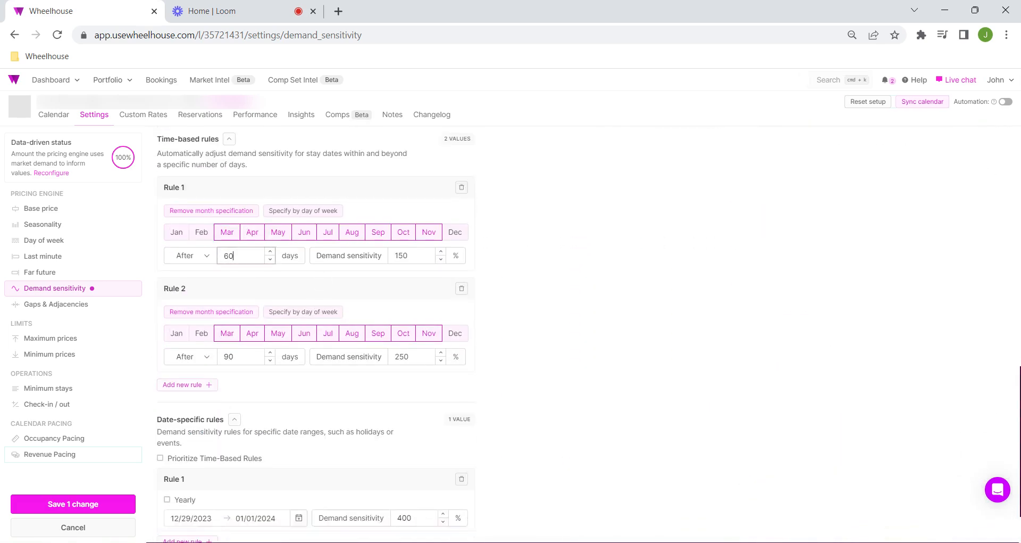
{"action": "left_click", "coordinate": [397, 255]}
{"action": "left_click", "coordinate": [400, 357]}
{"action": "left_click", "coordinate": [237, 357]}
{"action": "scroll", "coordinate": [360, 474], "scroll_direction": "down", "scroll_amount": 1}
{"action": "left_click", "coordinate": [401, 450]}
{"action": "scroll", "coordinate": [340, 336], "scroll_direction": "up", "scroll_amount": 3}
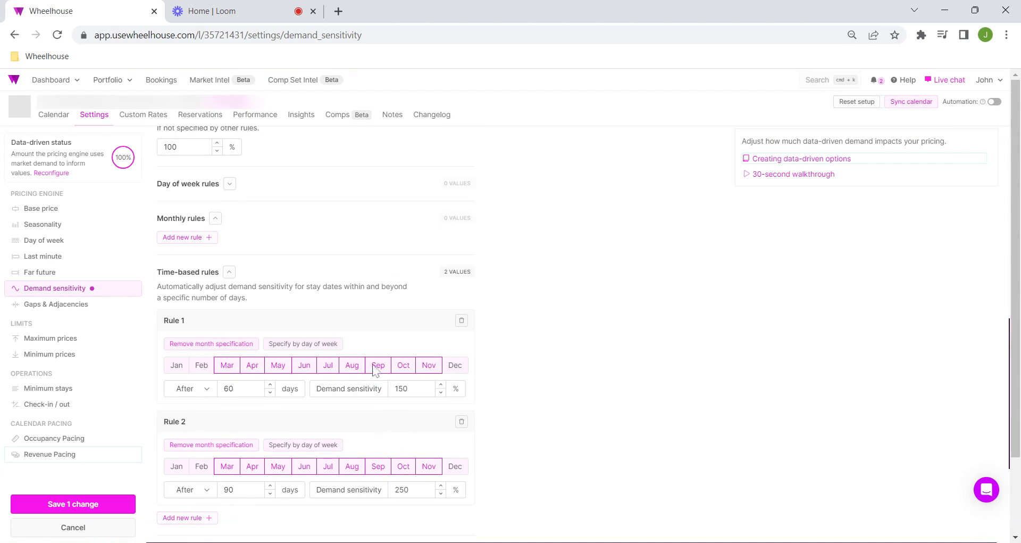
{"action": "scroll", "coordinate": [317, 372], "scroll_direction": "up", "scroll_amount": 6}
{"action": "scroll", "coordinate": [360, 430], "scroll_direction": "up", "scroll_amount": 1}
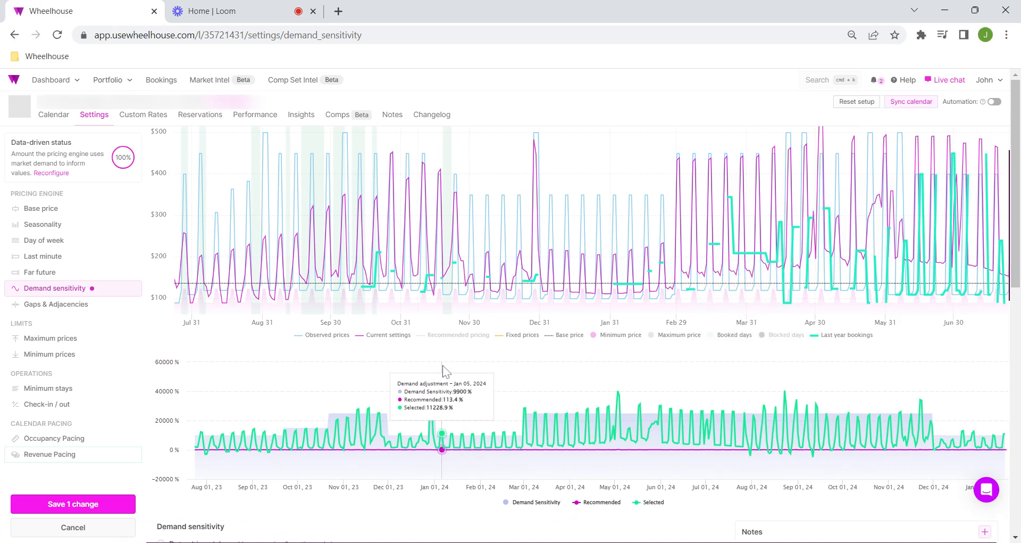
Step: Delete the 90-day time-based rule, set the 60-day rule to 125%, and check the pricing chart
{"action": "scroll", "coordinate": [442, 371], "scroll_direction": "down", "scroll_amount": 9}
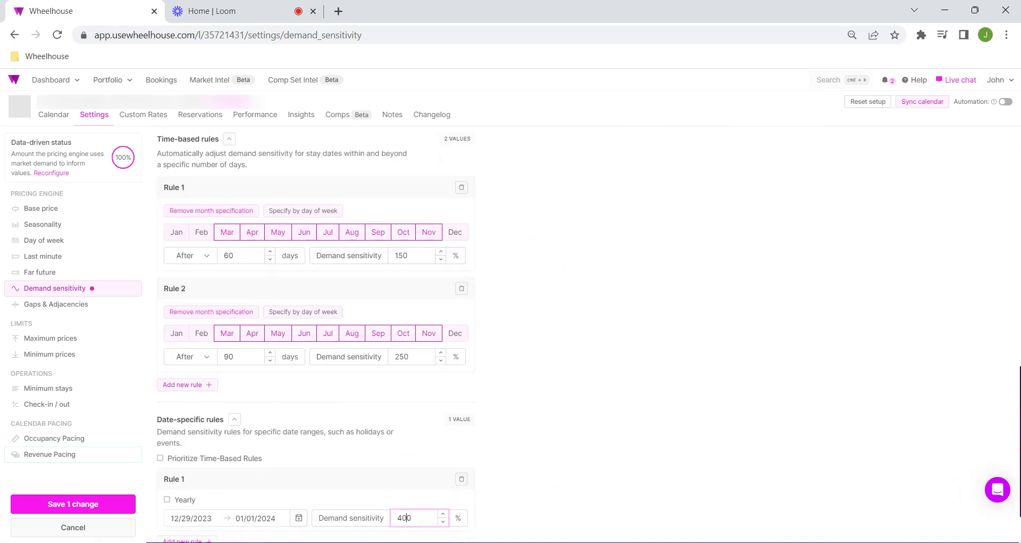
{"action": "left_click", "coordinate": [461, 289]}
{"action": "left_click", "coordinate": [406, 286]}
{"action": "key", "text": "ctrl+a"}
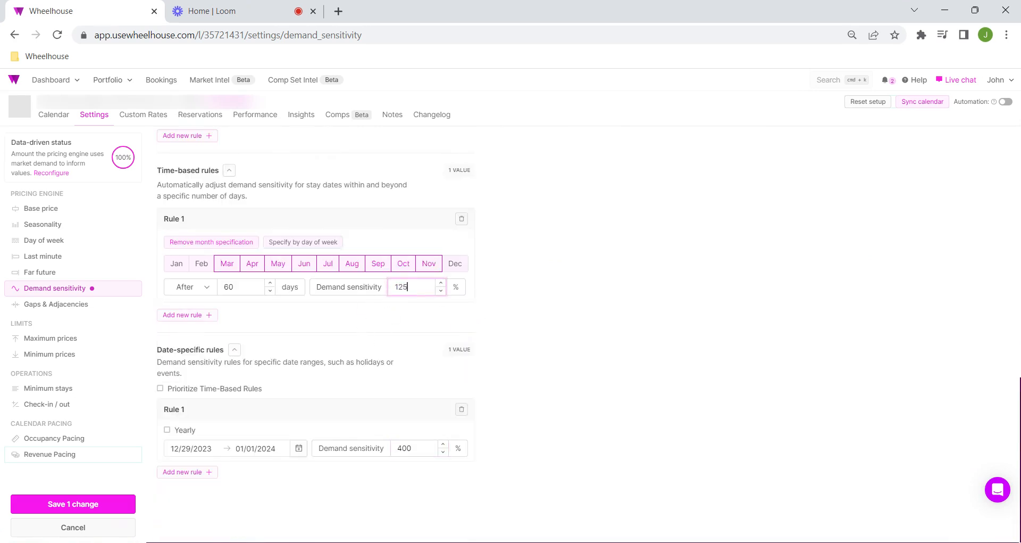
{"action": "left_click", "coordinate": [802, 248]}
{"action": "scroll", "coordinate": [536, 298], "scroll_direction": "up", "scroll_amount": 10}
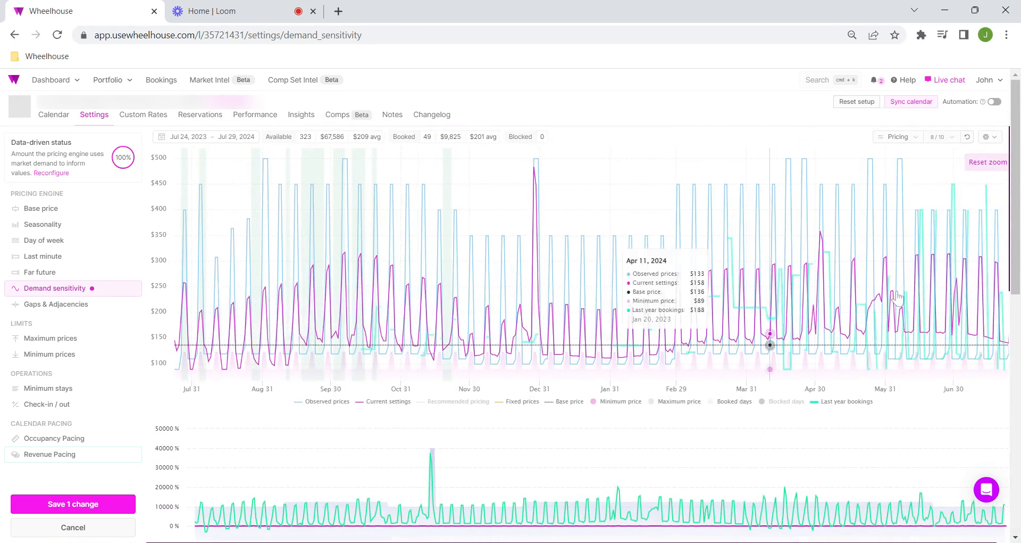